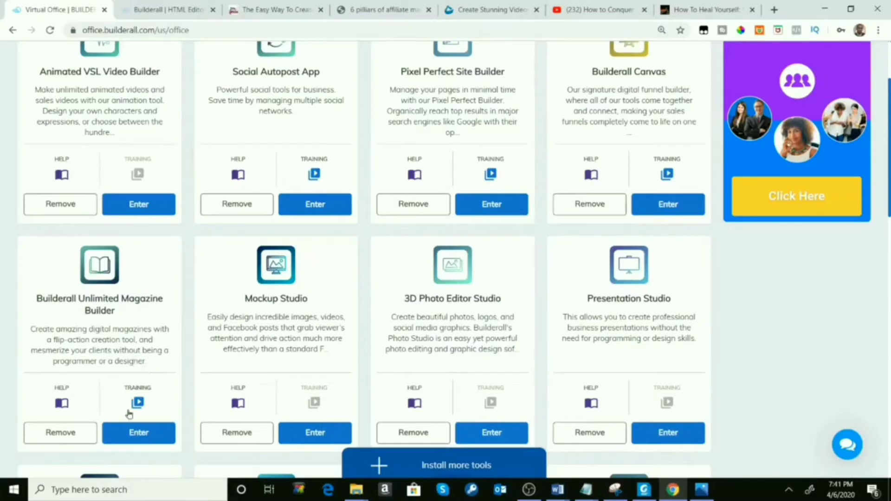
- Open the Builderall Unlimited Magazine Builder and start a new magazine titled Test1
click(129, 428)
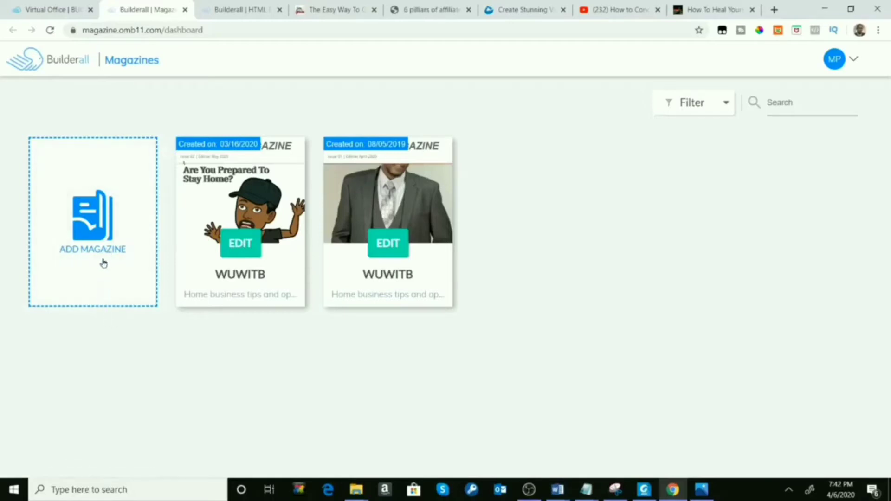
click(103, 253)
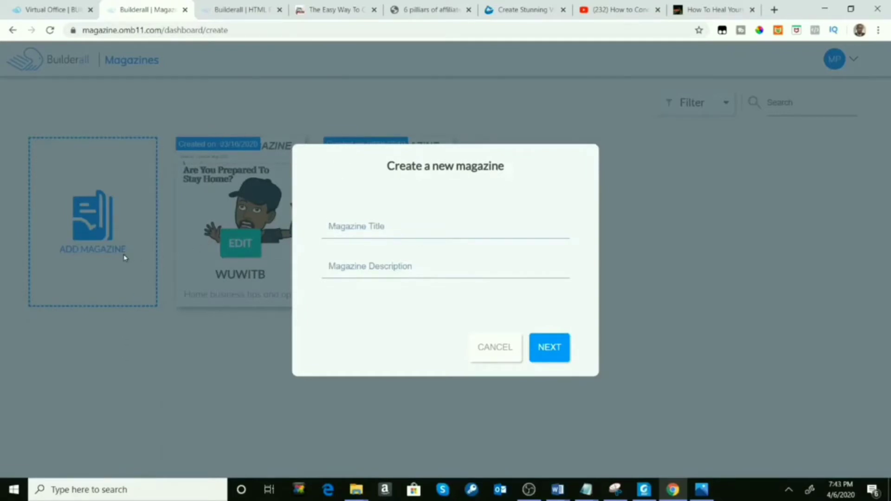
click(364, 235)
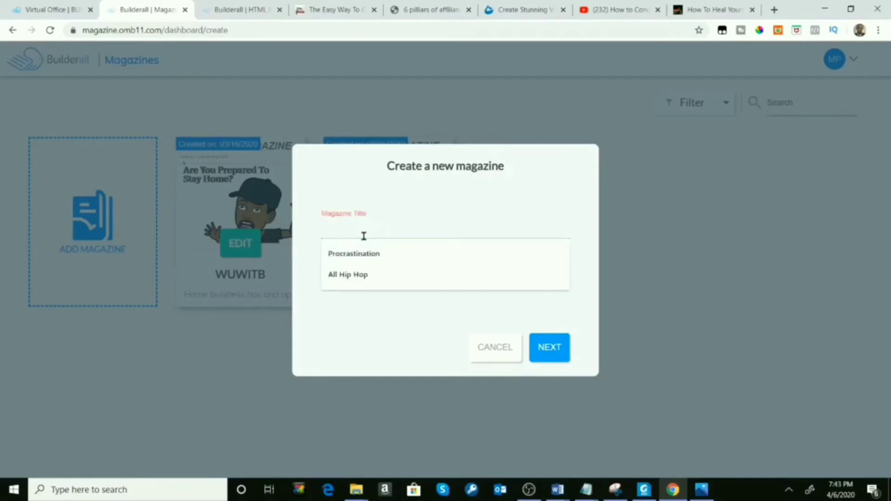
text(T)
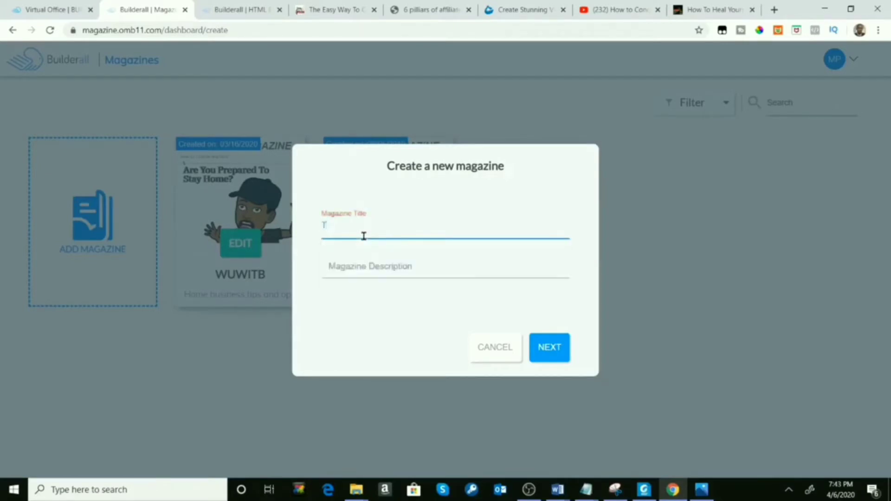
text(asgt)
key(BackSpace)
text(t)
key(BackSpace)
text(t)
text(1)
key(ctrl+a)
- Enter test1 as the magazine description and proceed to the template selection
click(375, 268)
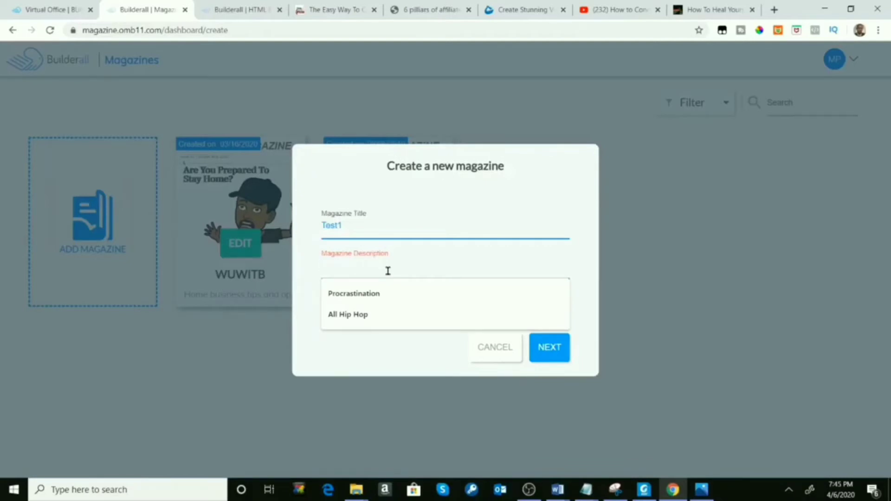
text(test)
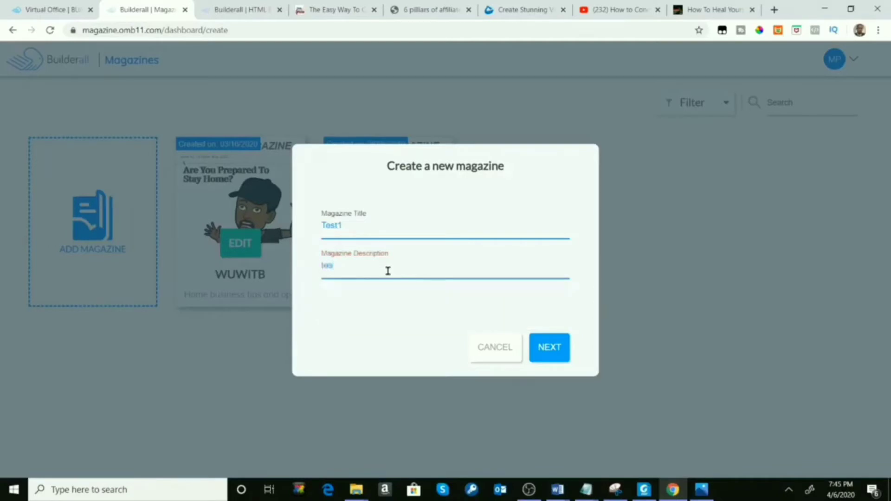
text( 1)
click(558, 352)
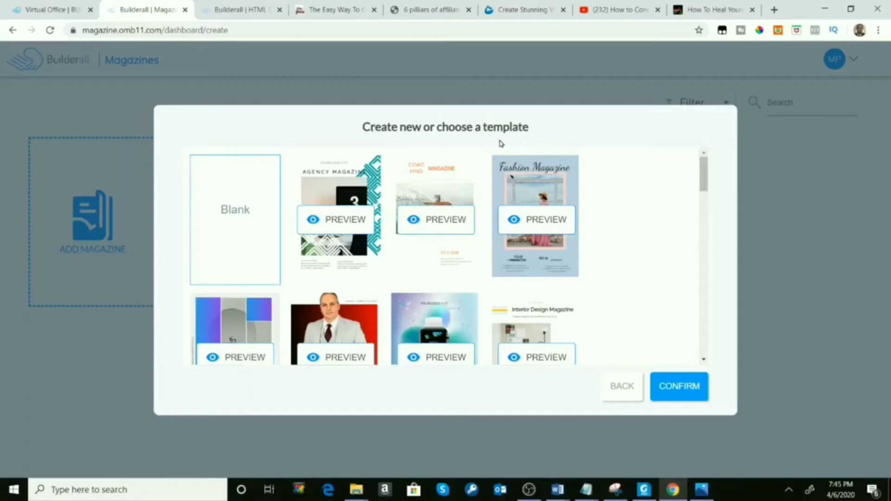
- Look through the available magazine templates to compare their cover designs and topics
scroll(436, 222, down, 4)
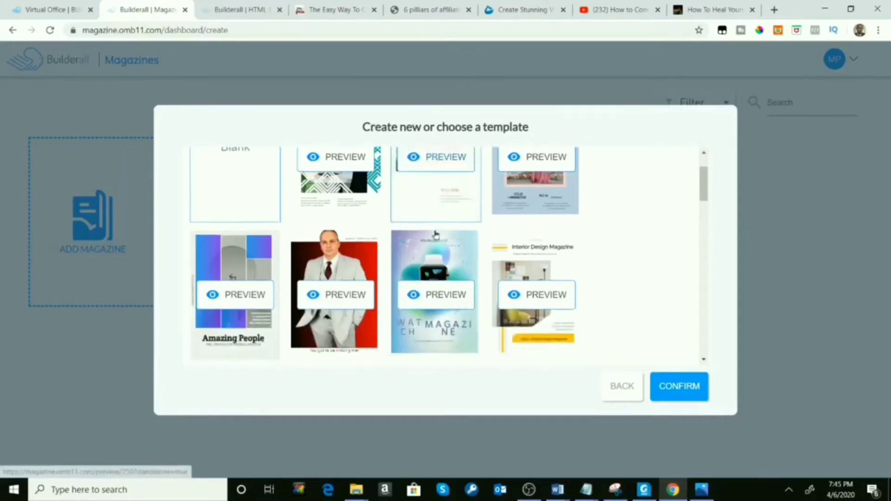
scroll(436, 237, down, 10)
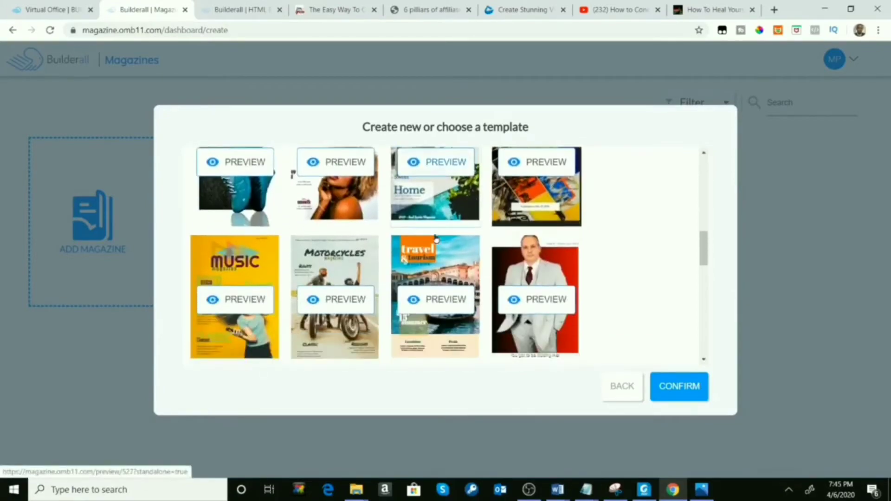
scroll(435, 238, down, 1)
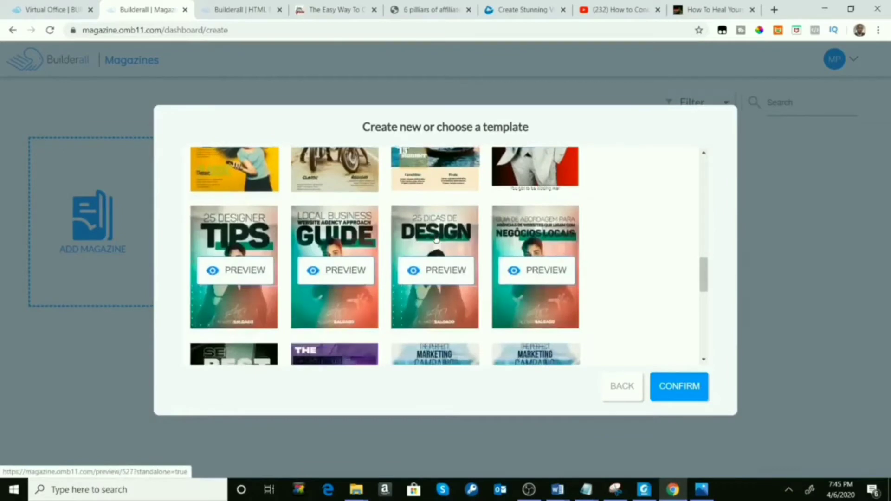
scroll(436, 239, down, 8)
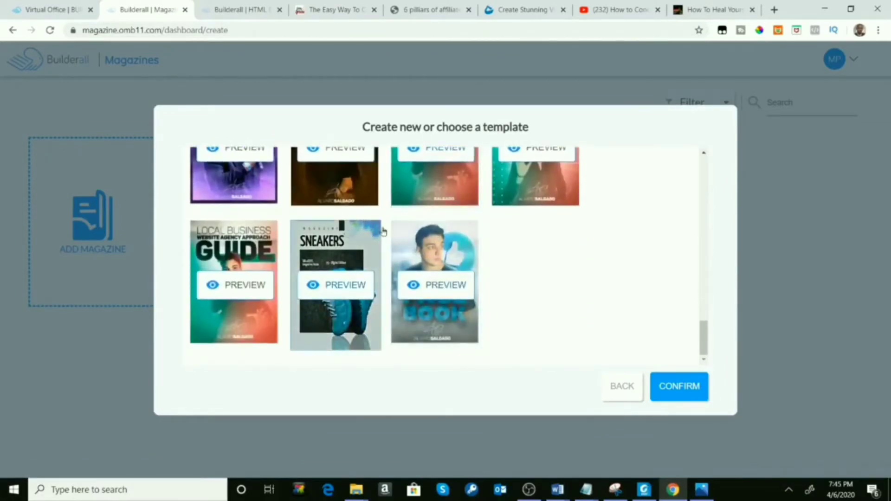
scroll(515, 271, up, 6)
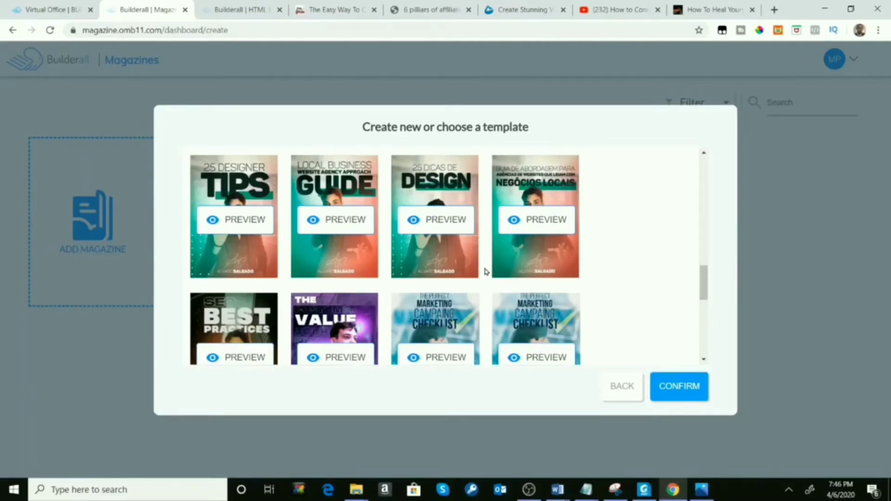
scroll(652, 261, up, 2)
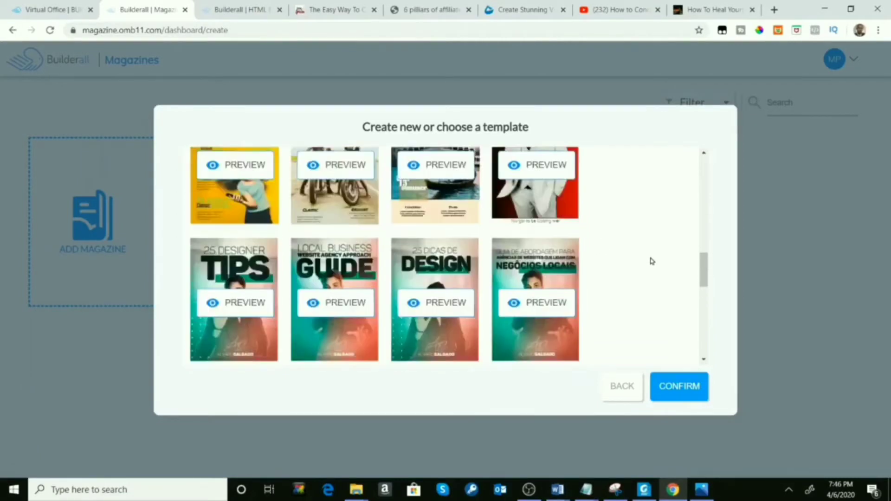
scroll(652, 261, up, 2)
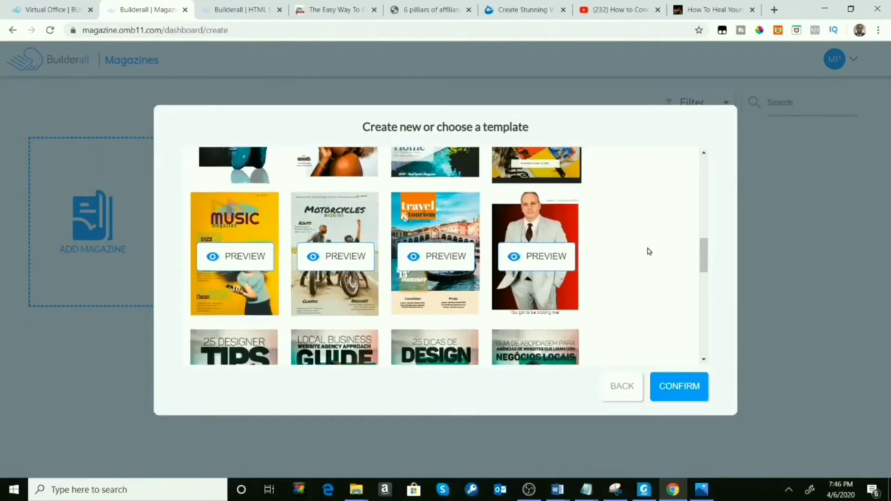
scroll(645, 246, up, 3)
scroll(624, 240, up, 1)
scroll(624, 238, up, 3)
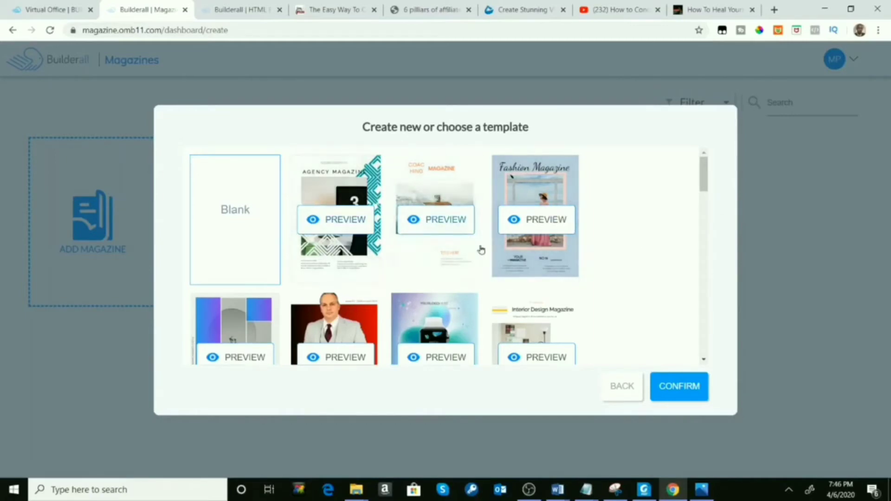
scroll(311, 315, down, 5)
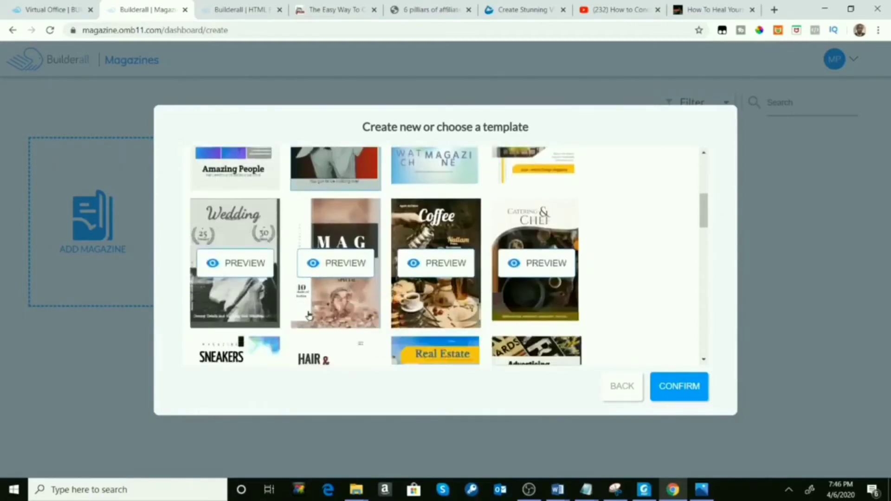
scroll(311, 315, up, 3)
scroll(458, 298, down, 1)
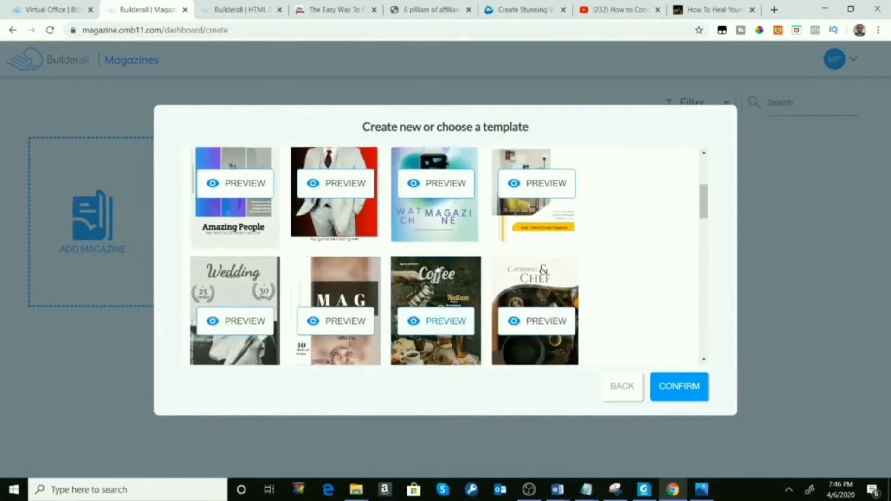
- Preview the Coffee magazine template page by page through to its back cover, and close the preview
scroll(485, 288, down, 2)
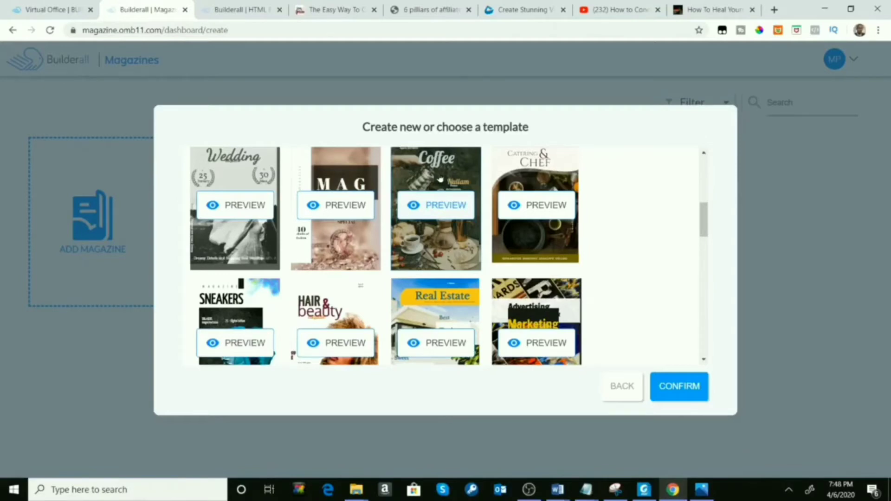
click(439, 203)
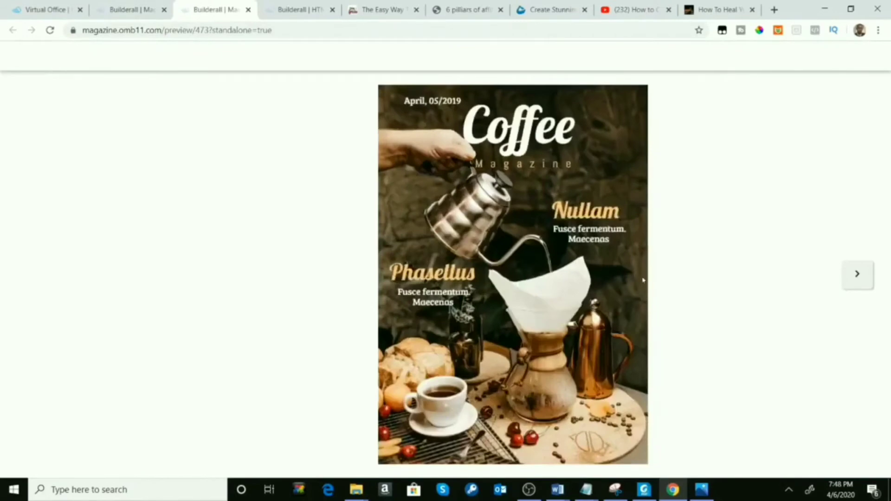
click(850, 283)
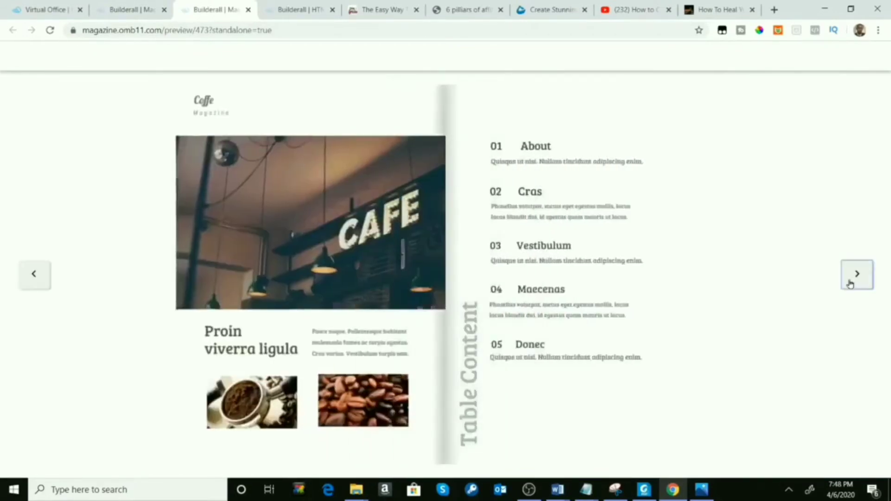
click(850, 284)
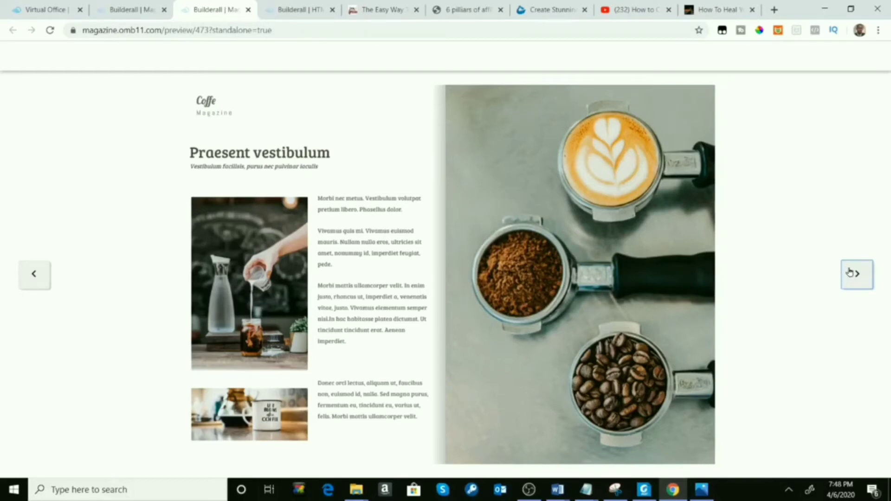
click(850, 273)
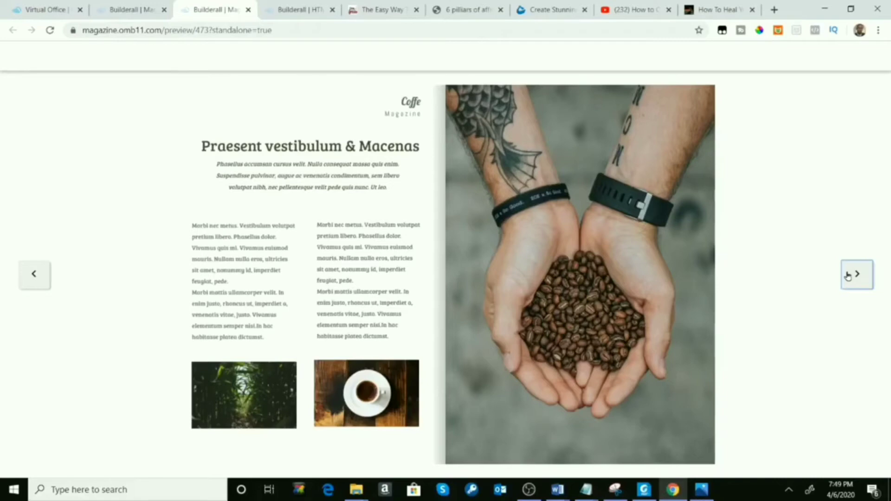
click(847, 276)
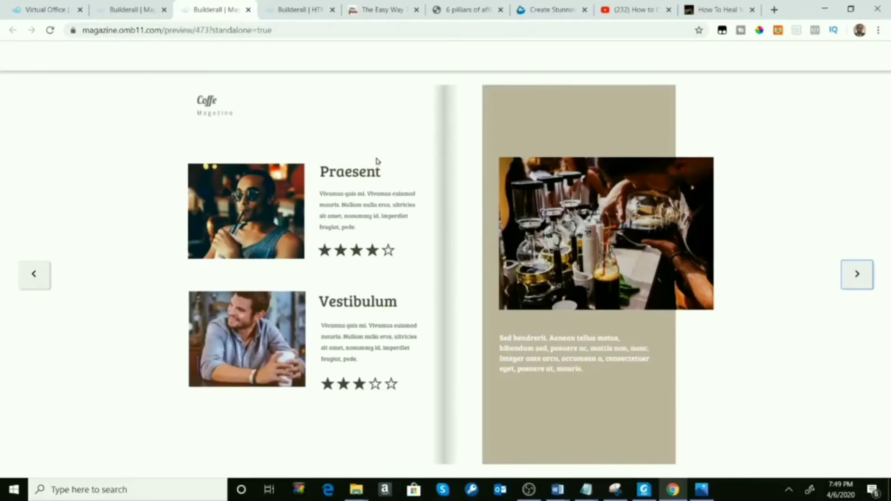
click(856, 283)
click(856, 284)
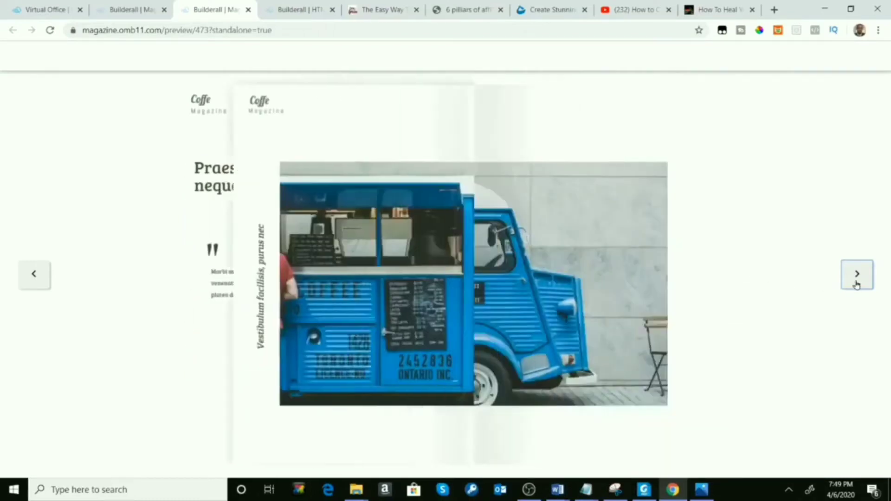
click(855, 282)
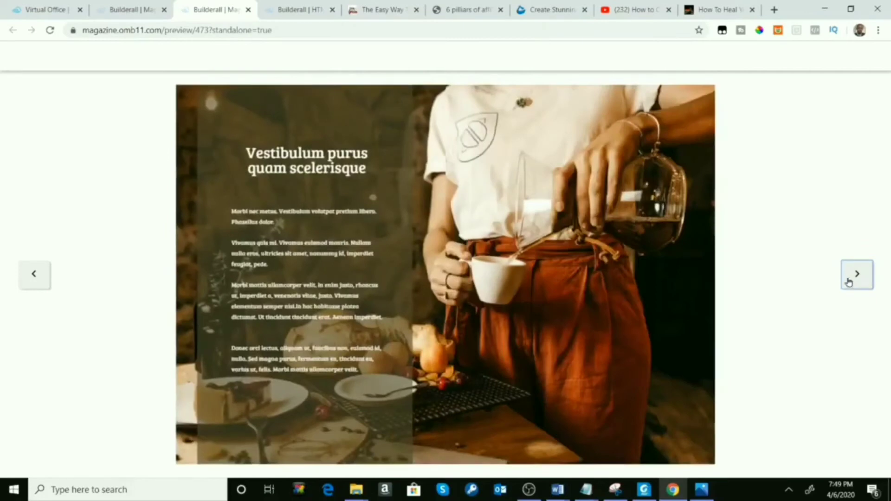
click(847, 282)
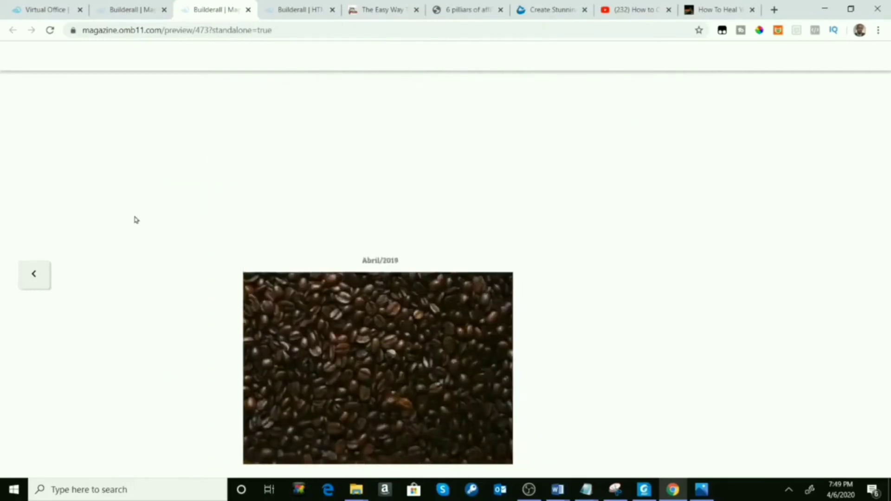
click(37, 273)
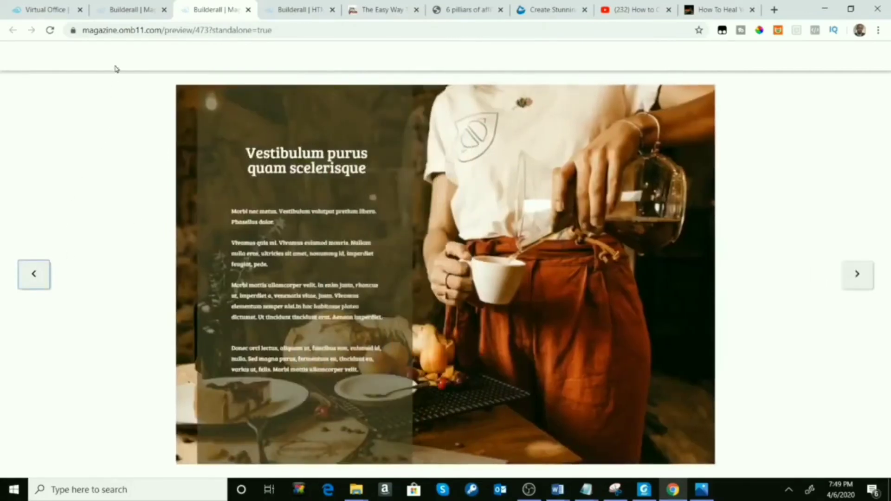
click(123, 14)
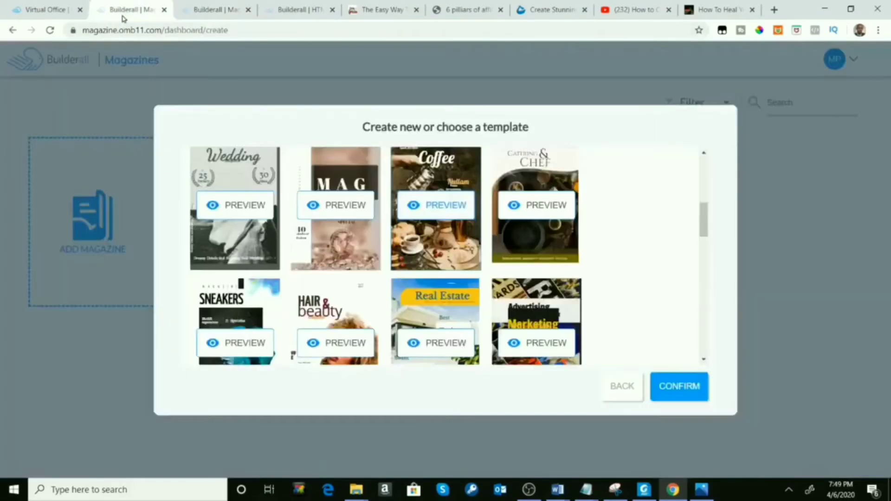
click(248, 10)
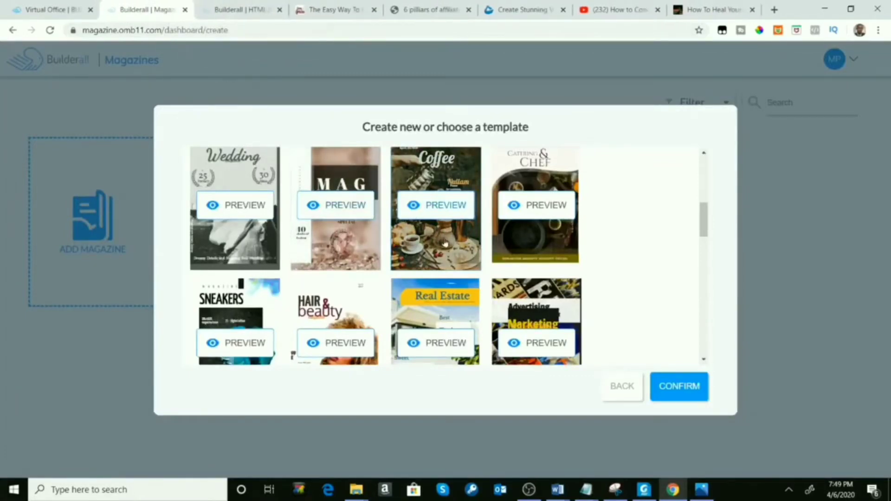
- Create the Test1 magazine from the Coffee template and open it for editing
click(673, 392)
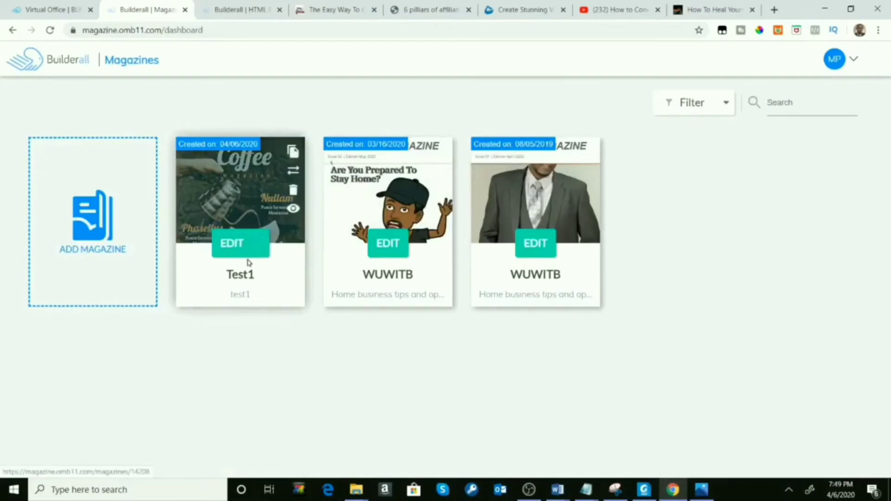
click(240, 247)
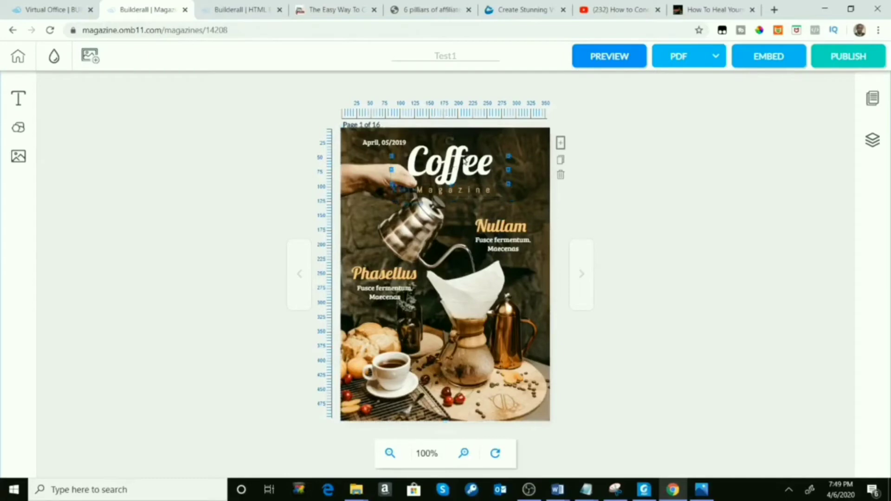
- Delete the last five letters of the cover title, retype it as Coffee, and review its text settings
click(470, 197)
click(478, 172)
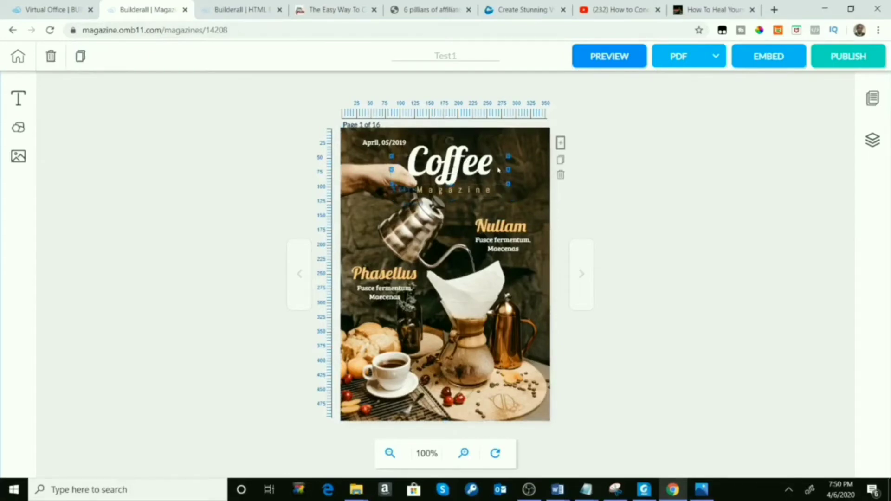
click(498, 171)
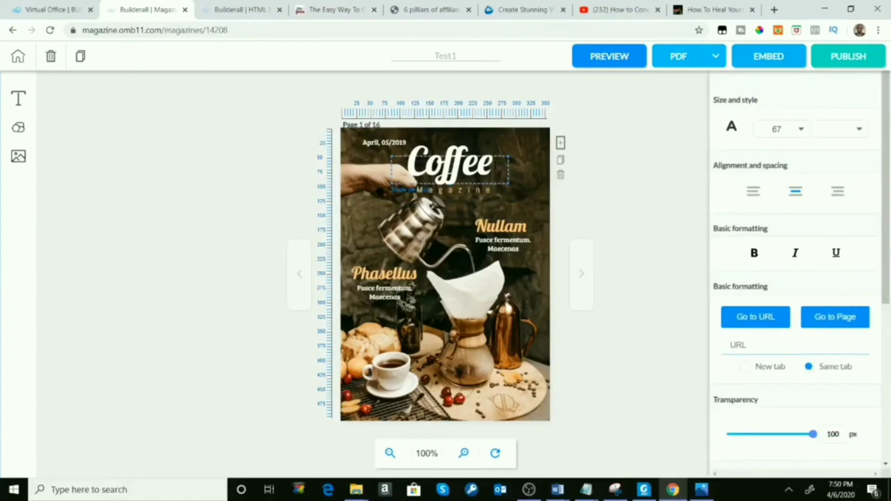
key(BackSpace)
key(BackSpace)
key(BackSpace)
key(BackSpace)
key(BackSpace)
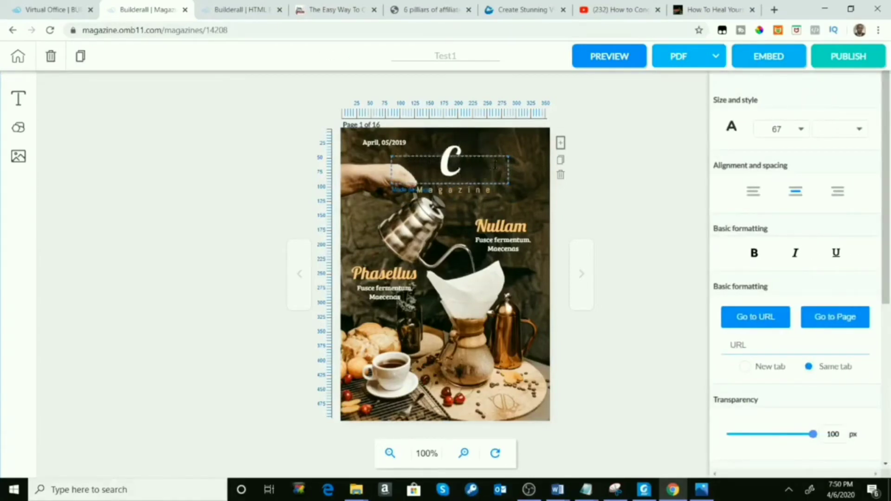
text(o)
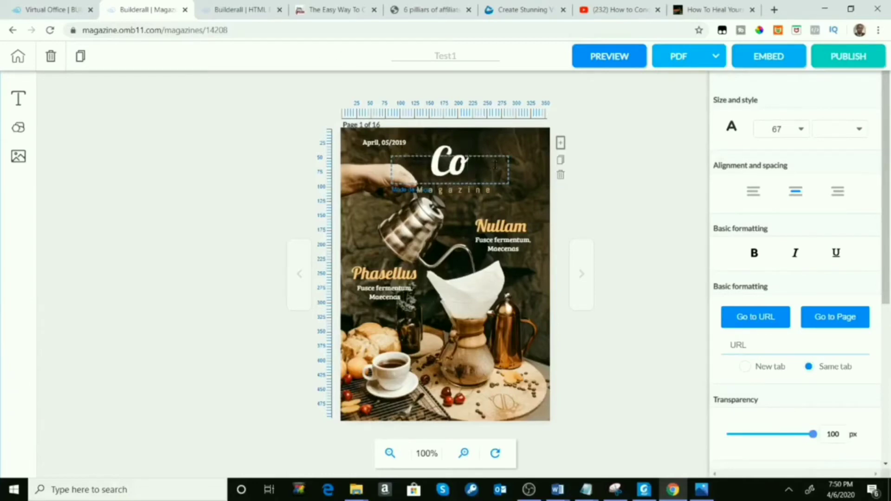
text(ffee)
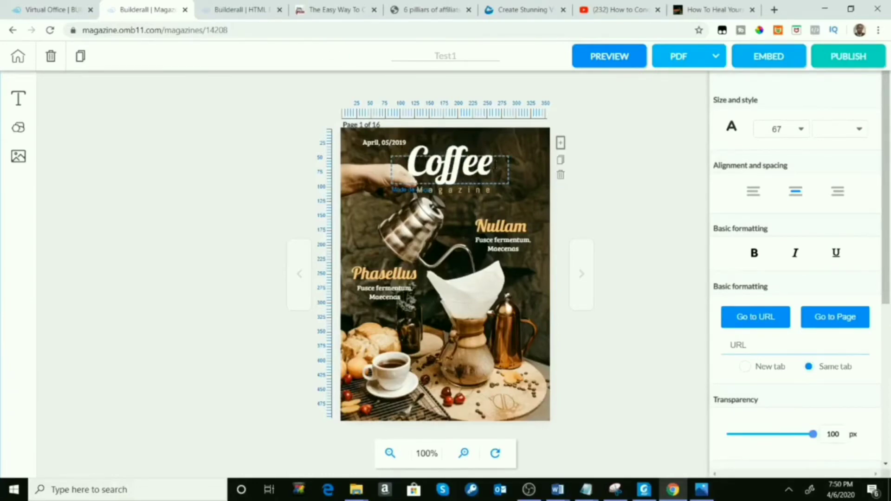
scroll(761, 134, down, 1)
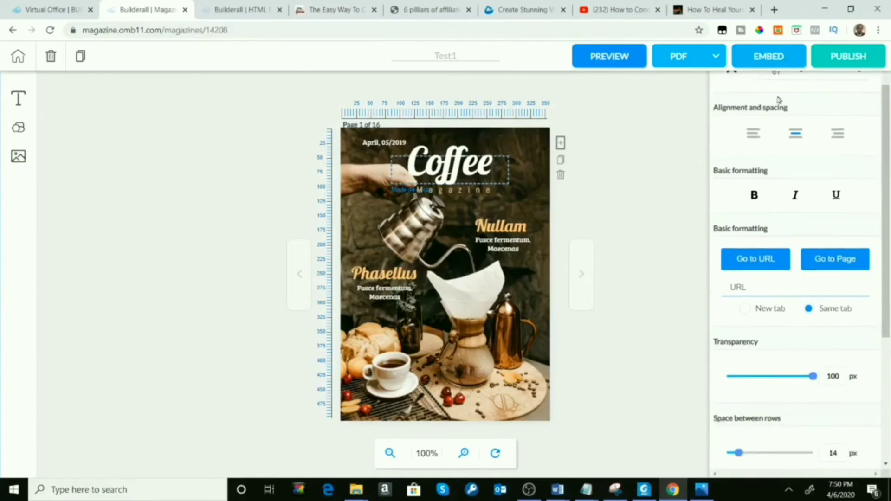
scroll(766, 108, up, 1)
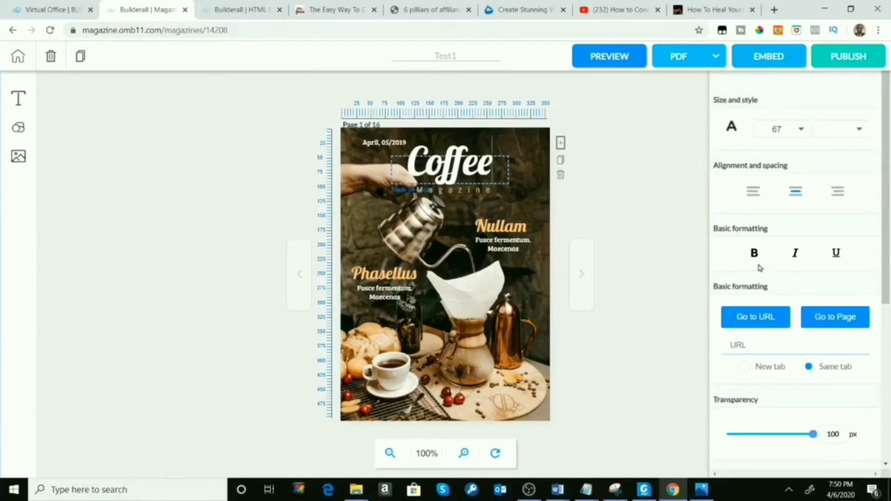
scroll(777, 331, down, 3)
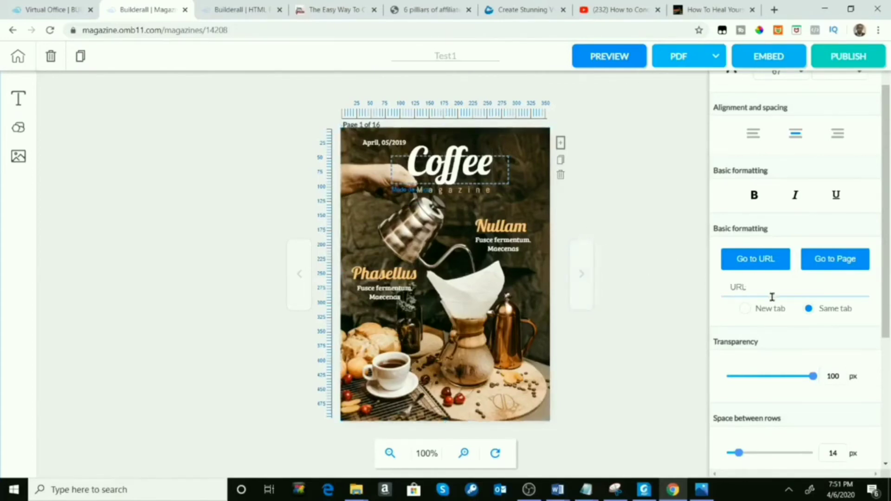
- Go to page 2, select the large cafe photo, and open the image library to choose its replacement
click(581, 276)
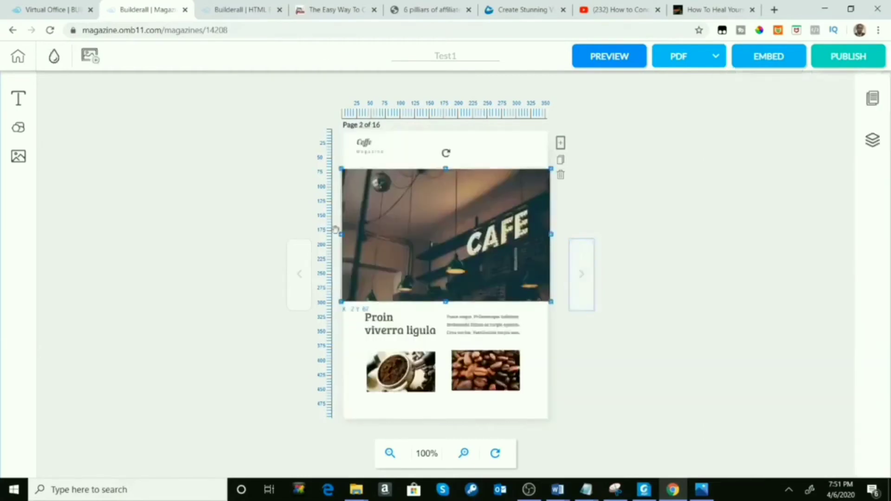
click(439, 250)
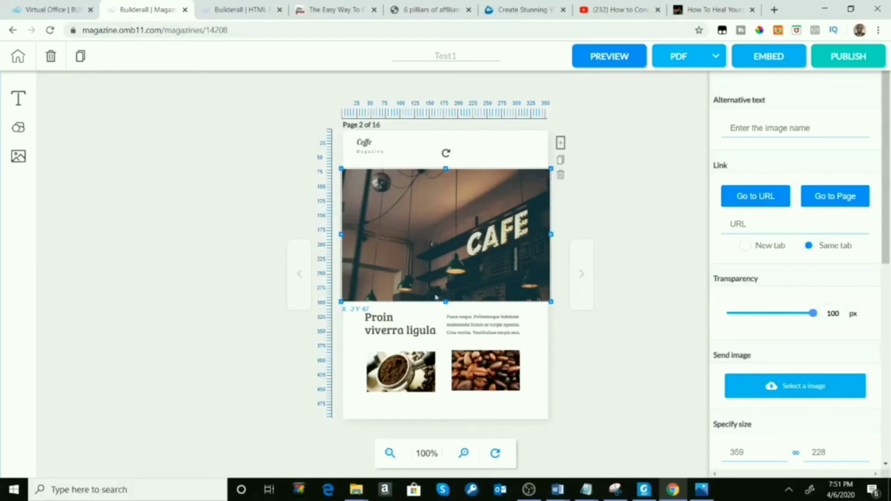
click(398, 373)
click(462, 331)
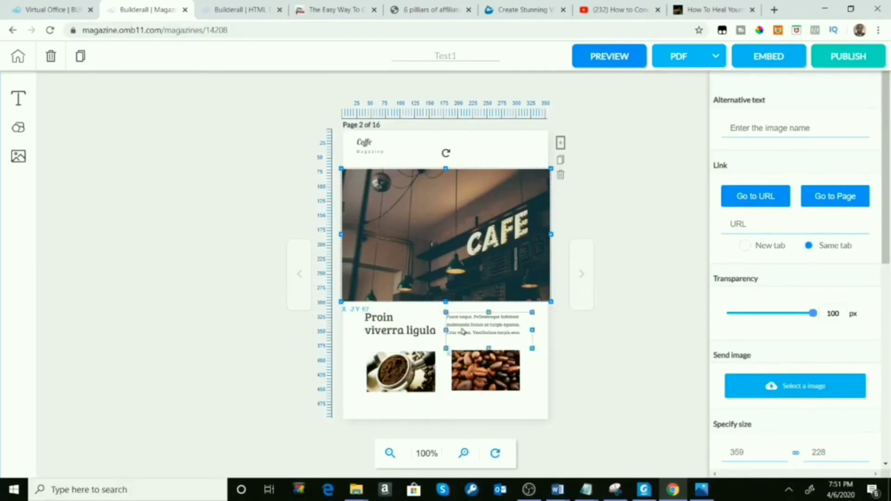
click(443, 247)
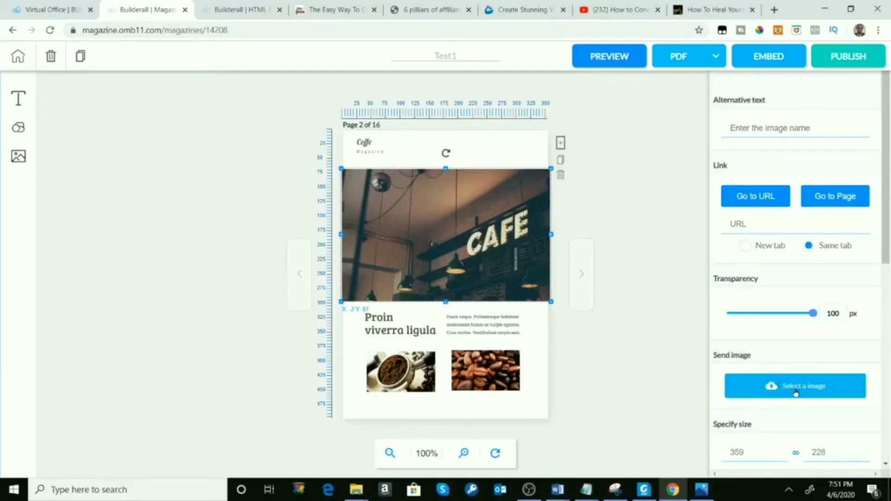
scroll(800, 394, down, 1)
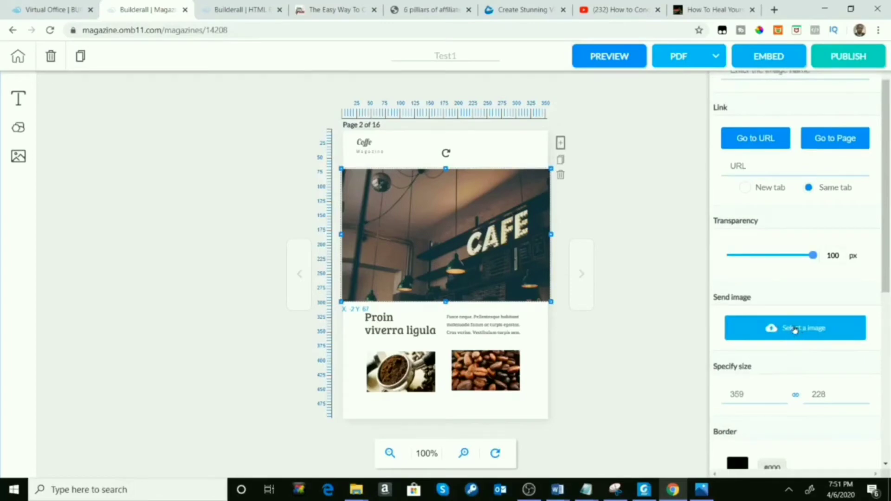
click(794, 330)
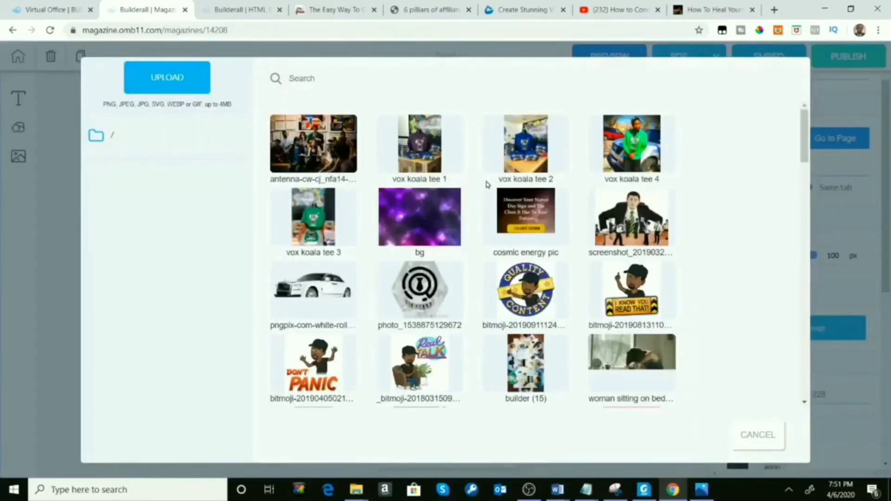
- Browse the image library for a picture to replace the cafe photo, and close it without choosing one
scroll(362, 250, down, 6)
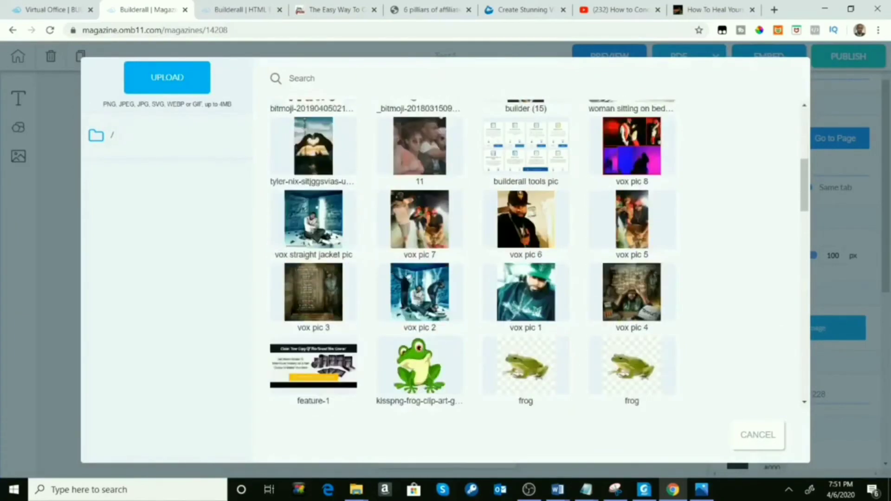
scroll(390, 260, down, 5)
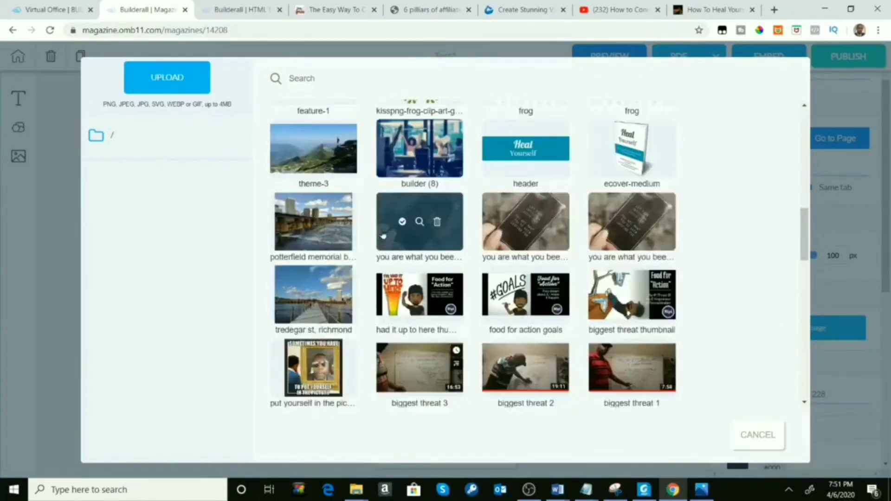
scroll(362, 186, up, 15)
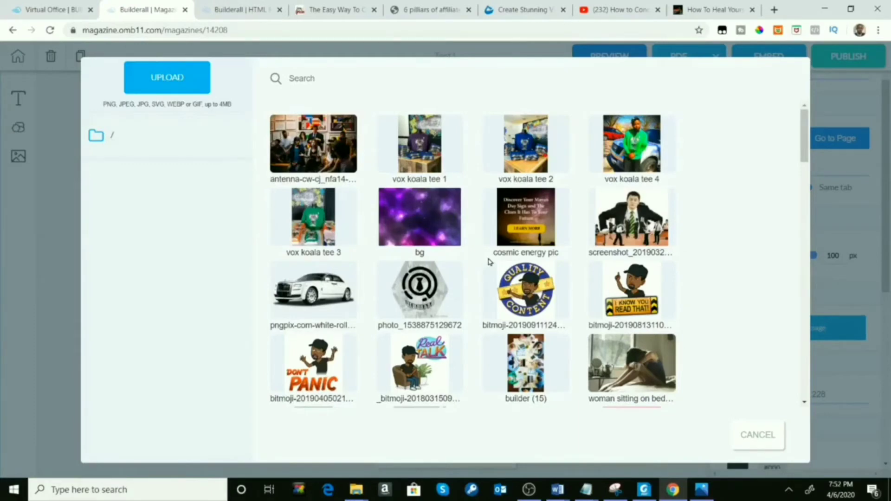
scroll(494, 218, down, 6)
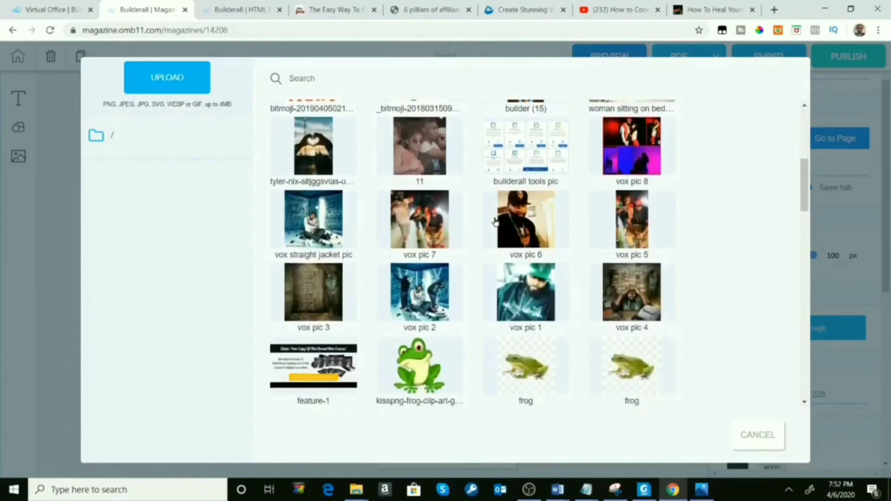
scroll(495, 222, down, 3)
scroll(495, 222, down, 5)
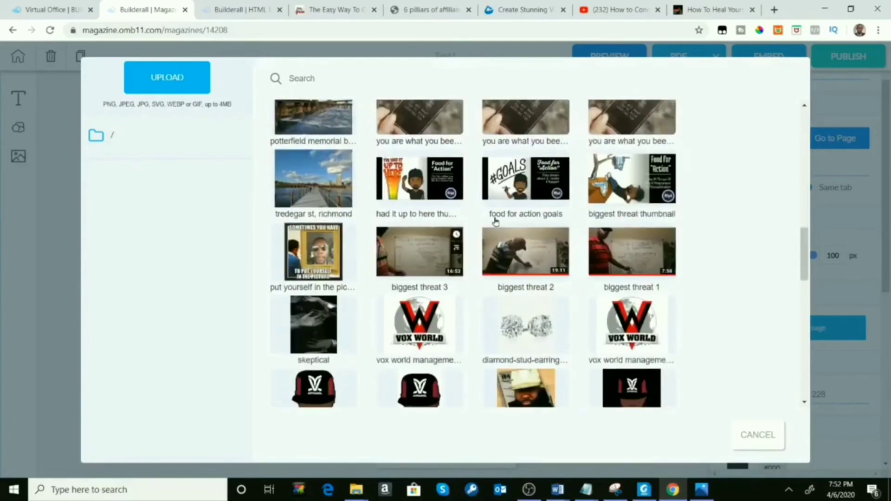
scroll(495, 221, up, 3)
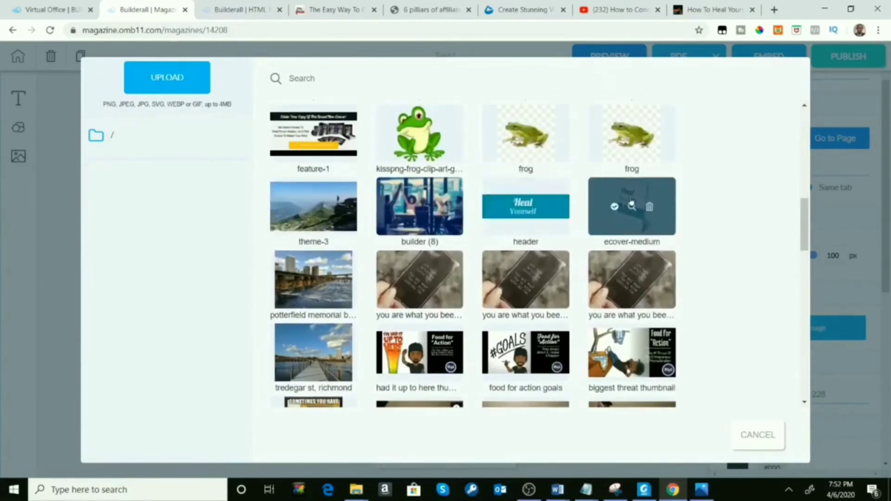
click(629, 203)
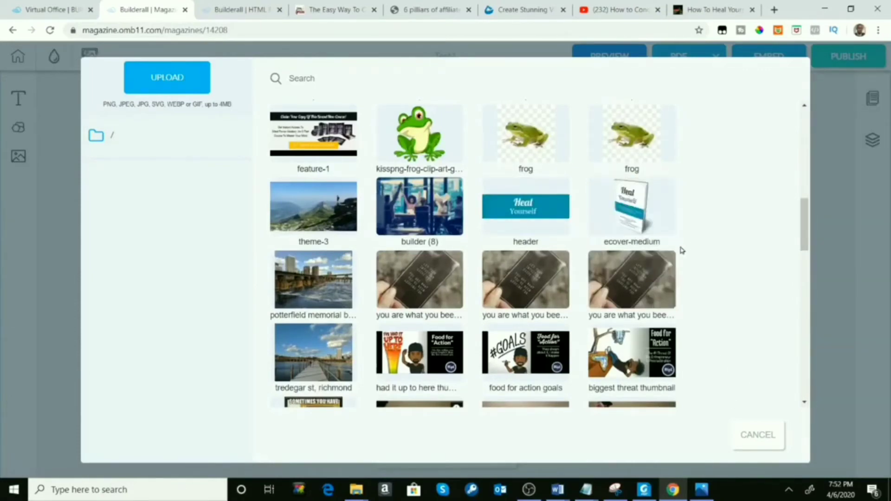
mouse_move(614, 200)
scroll(724, 353, down, 1)
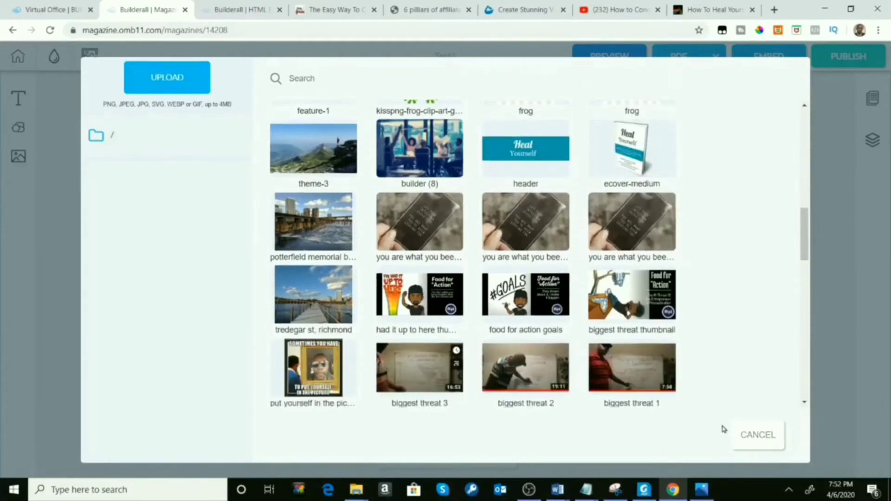
scroll(649, 186, down, 1)
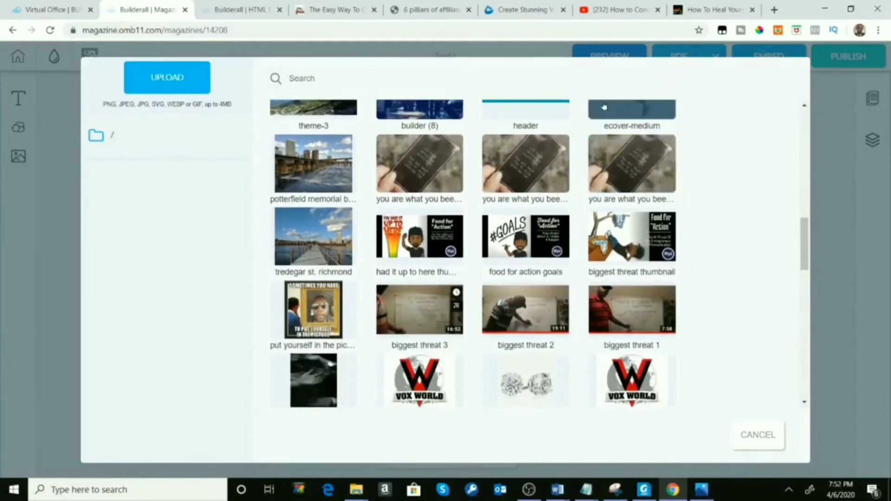
scroll(605, 110, up, 3)
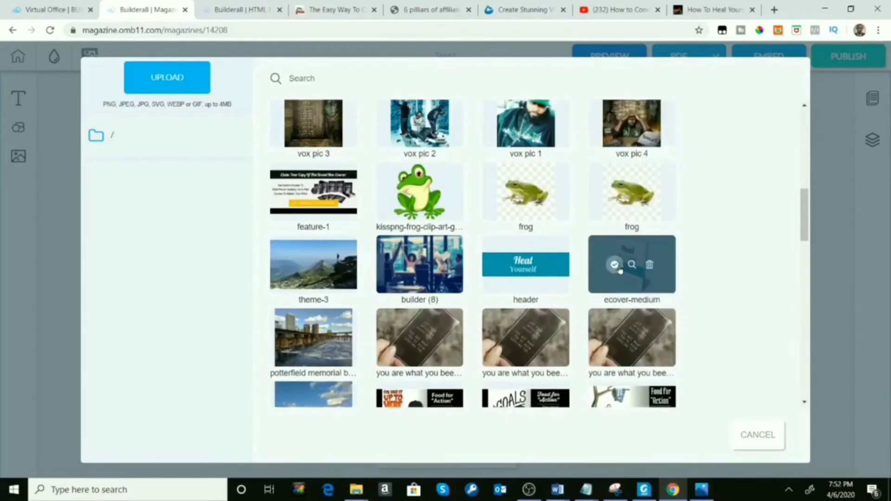
click(774, 438)
- Replace the cafe photo on page 2 with the ecover-medium image from the image library
click(527, 249)
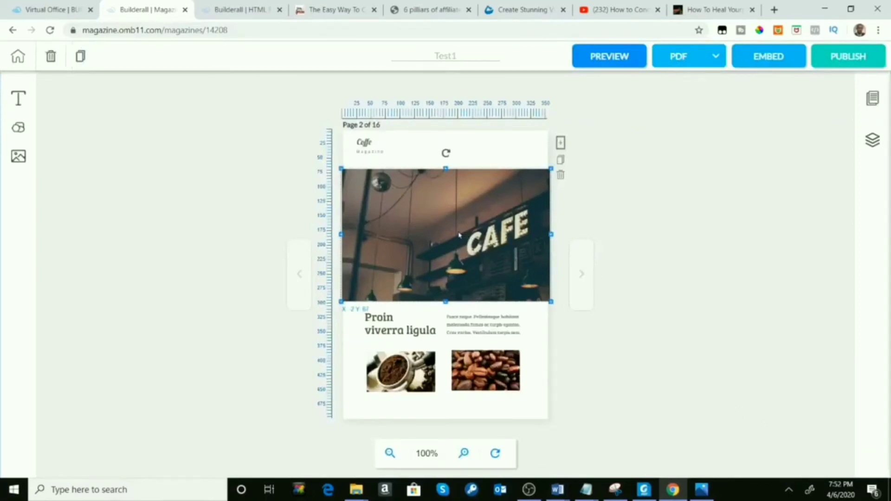
right_click(459, 235)
click(441, 223)
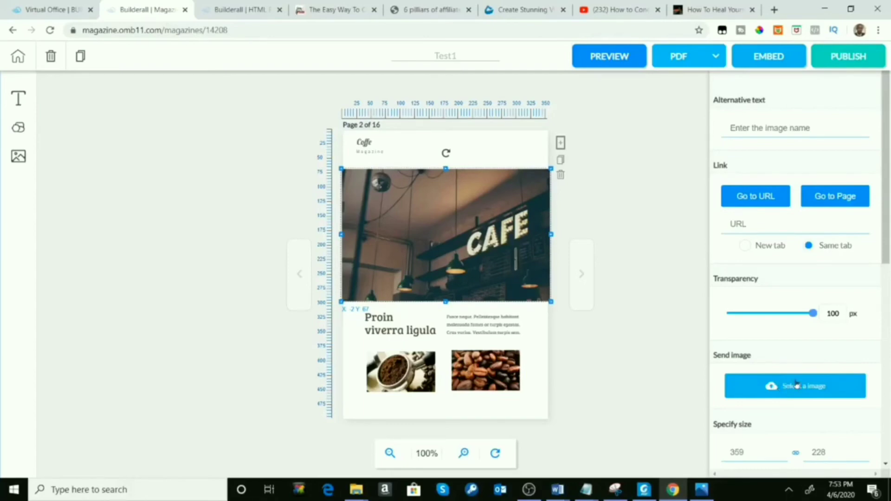
click(796, 385)
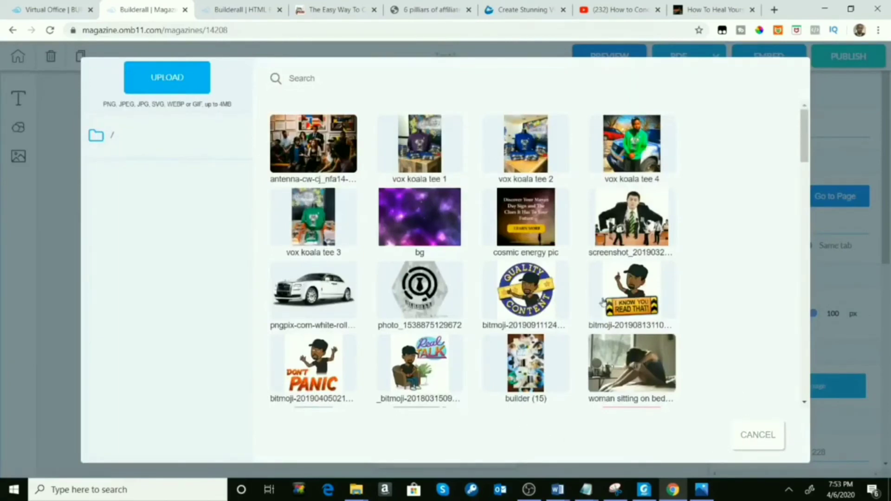
scroll(599, 279, down, 8)
scroll(598, 277, down, 3)
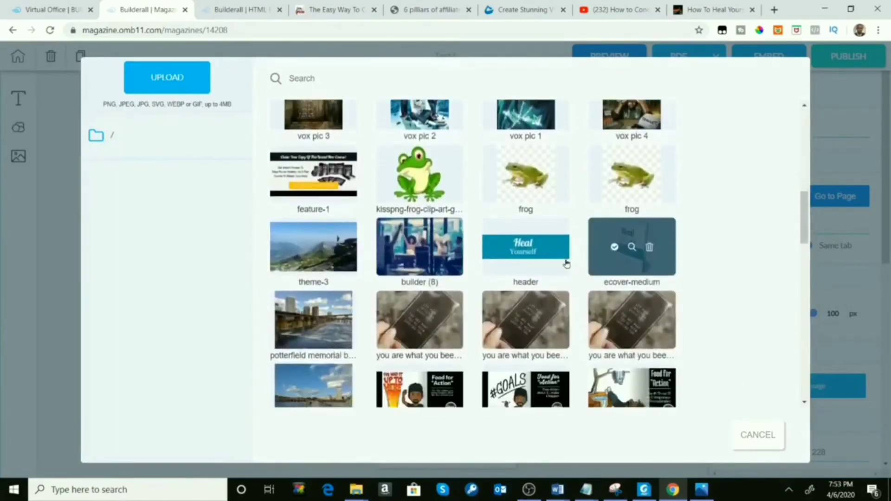
click(613, 208)
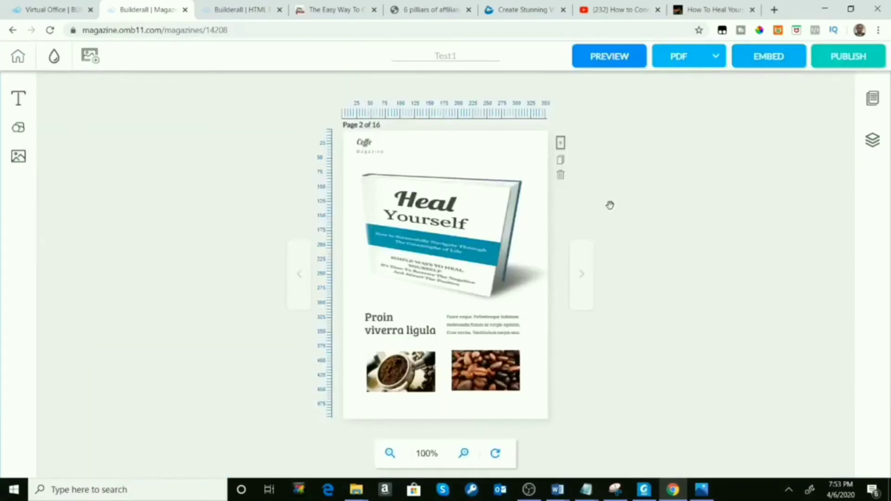
- Narrow the Heal Yourself book image on page 2 to just over half the page width, keeping its left edge in place
click(541, 232)
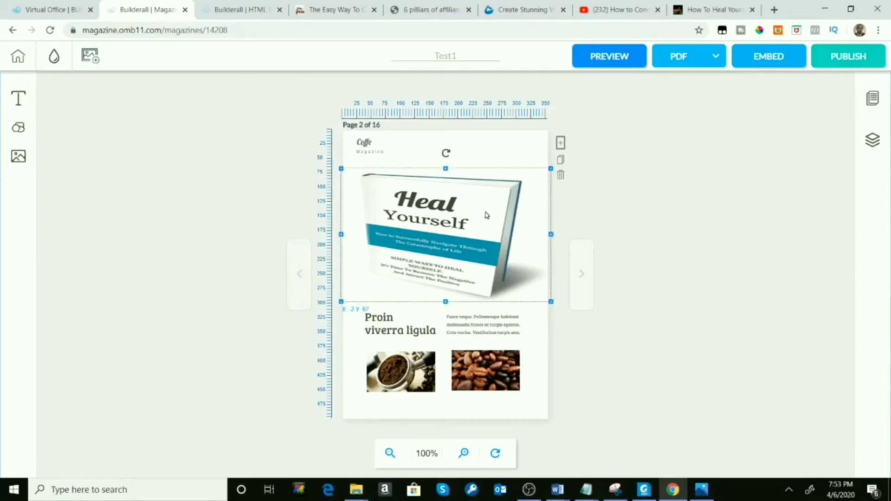
click(534, 166)
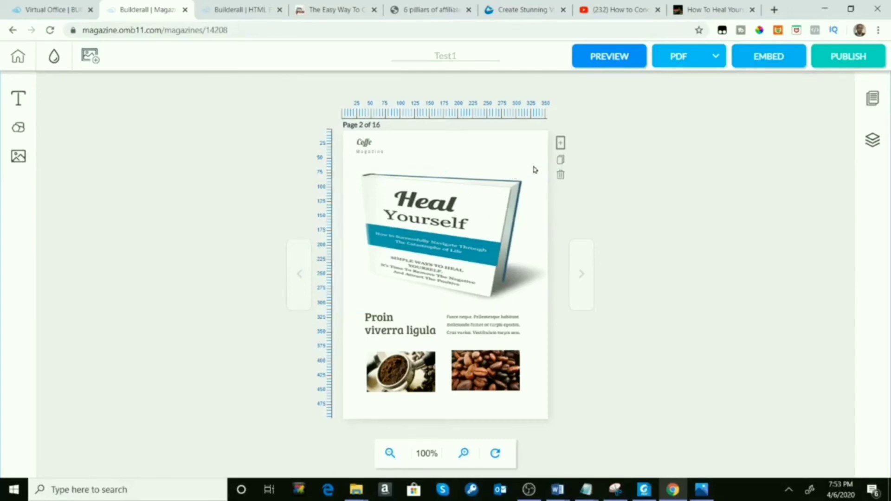
click(533, 172)
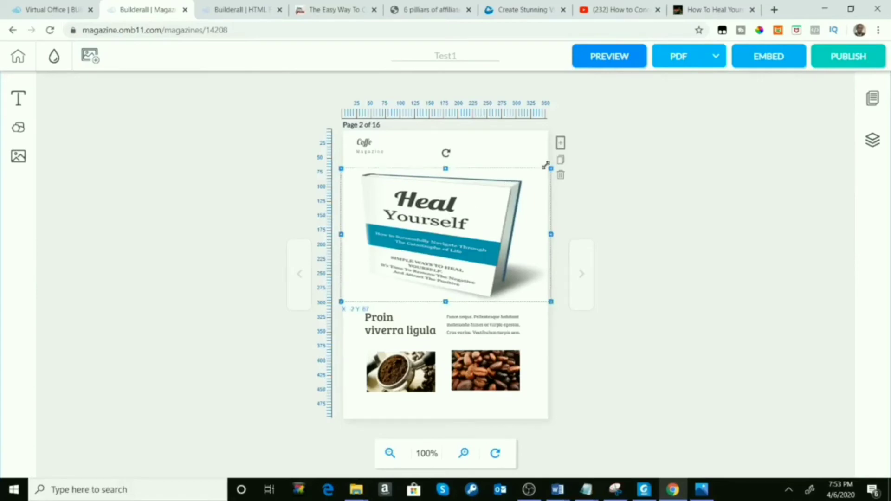
drag(549, 166, 462, 173)
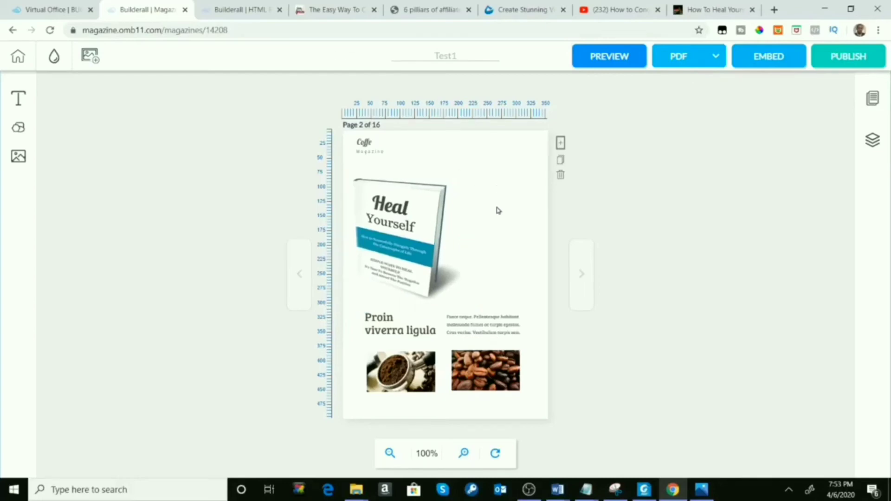
click(423, 222)
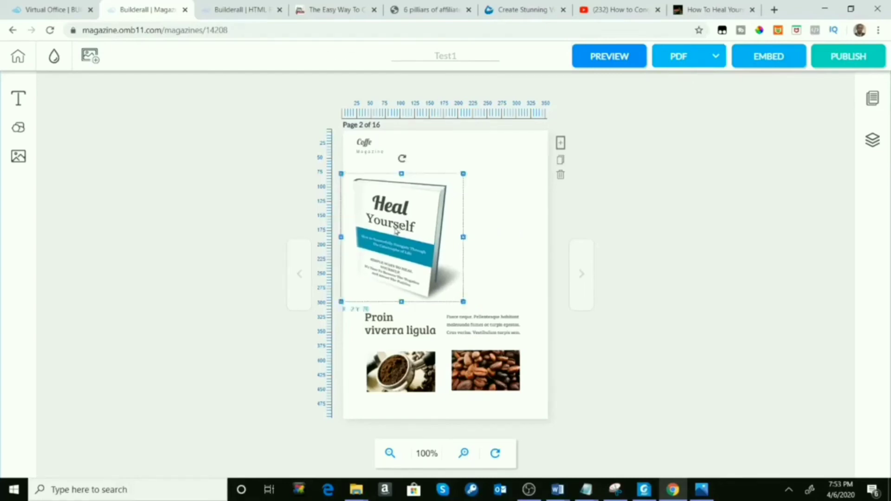
click(395, 243)
click(501, 251)
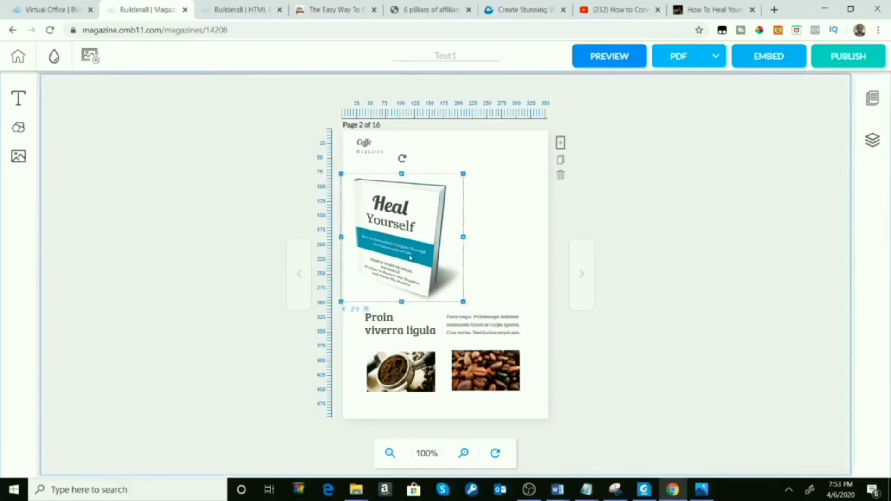
- Move the Heal Yourself book image to the horizontal middle of page 2, at about X 71, Y 59
drag(410, 258, 439, 245)
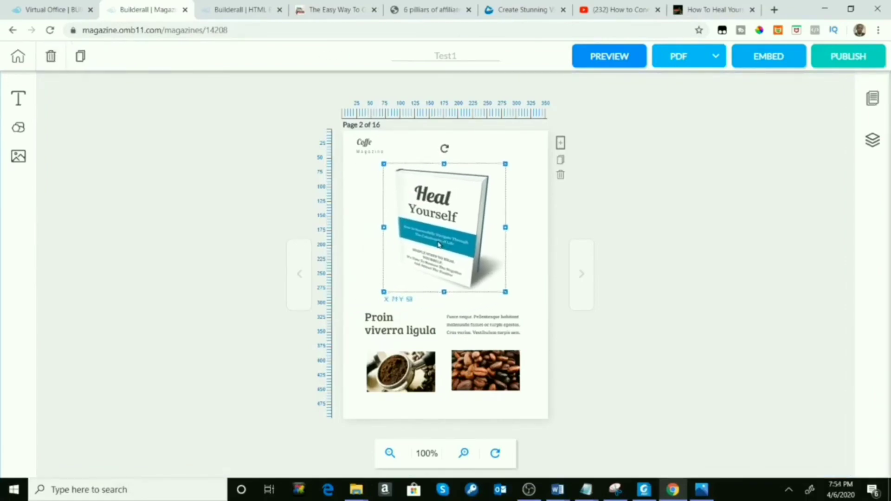
click(531, 269)
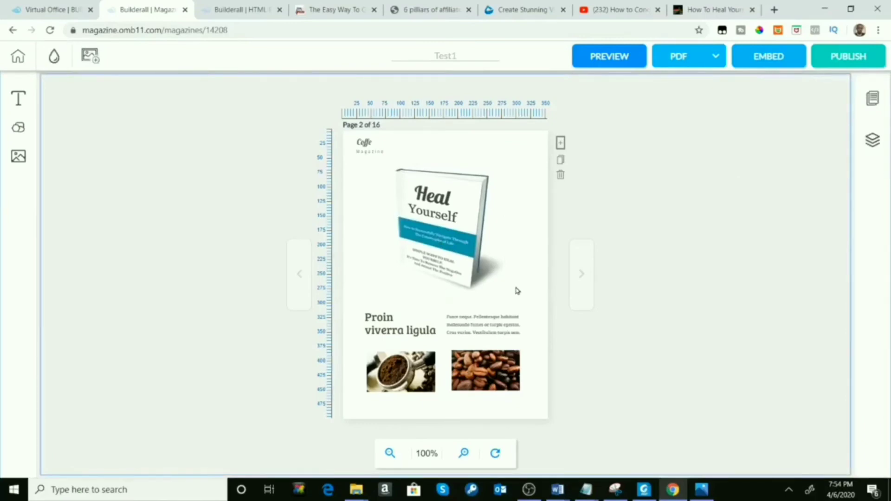
click(488, 278)
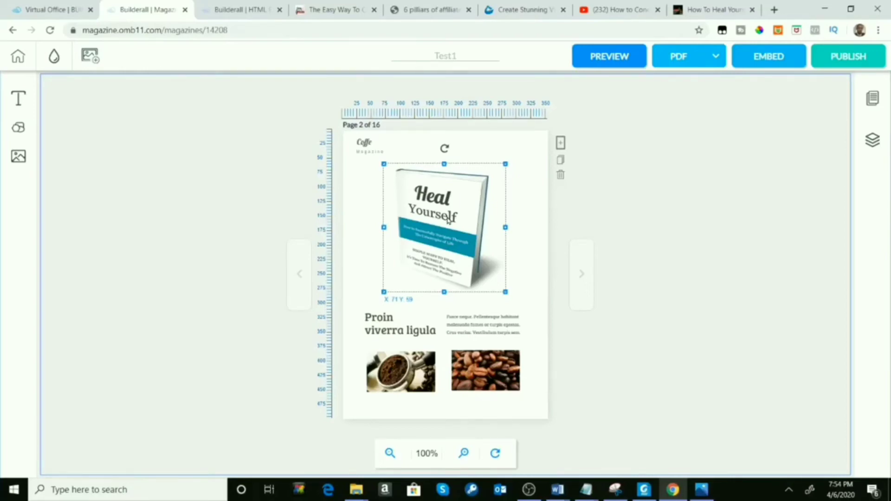
- Set the font size of the small paragraph beside the Proin viverra ligula heading on page 2 to 12
click(457, 318)
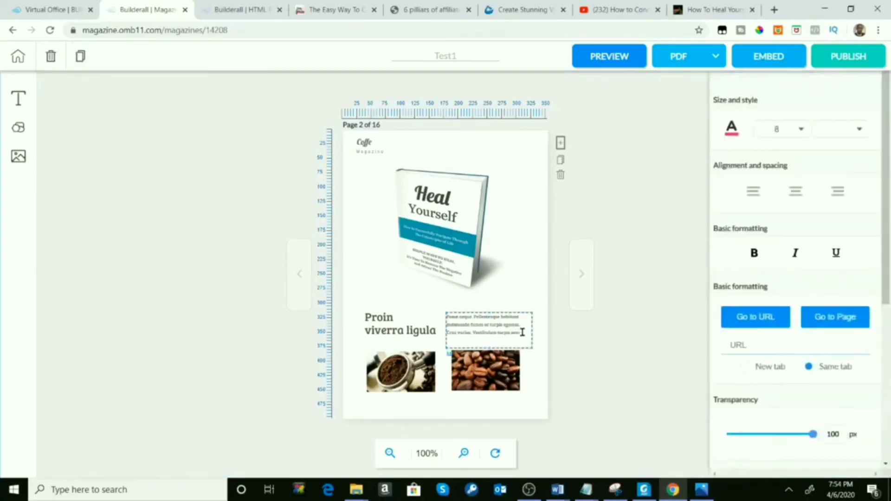
drag(524, 332, 447, 319)
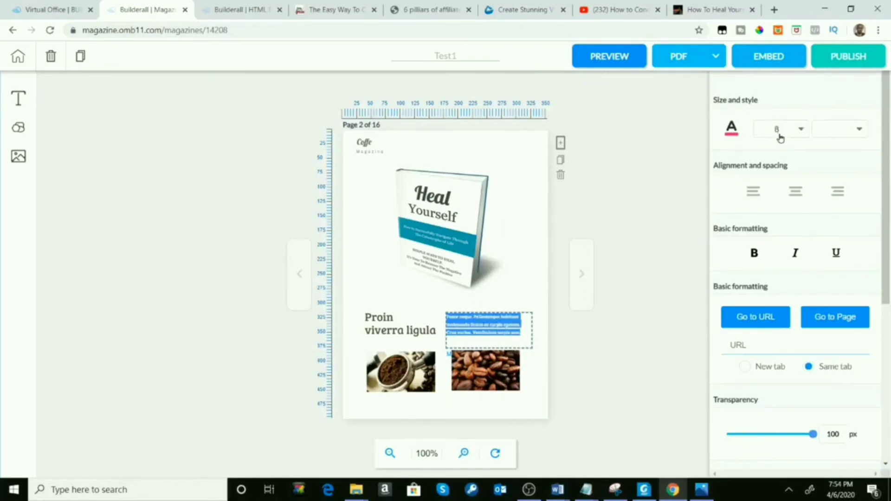
click(800, 130)
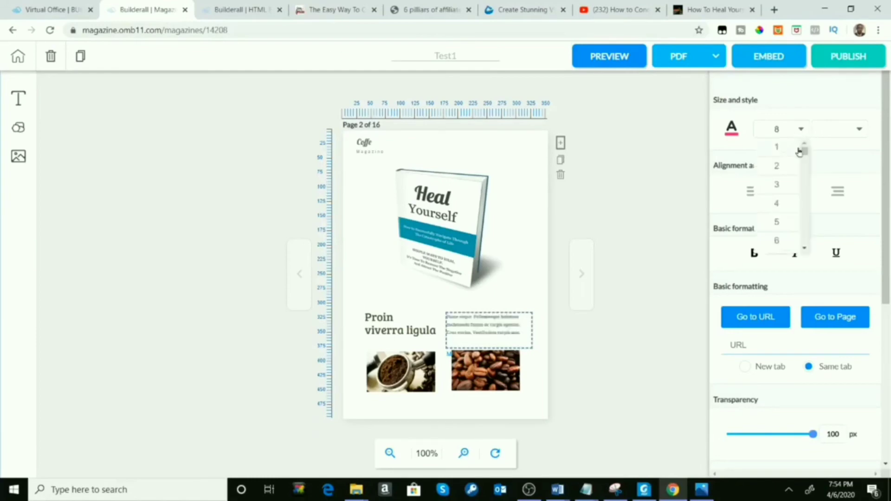
scroll(794, 211, down, 3)
click(787, 237)
scroll(790, 238, down, 1)
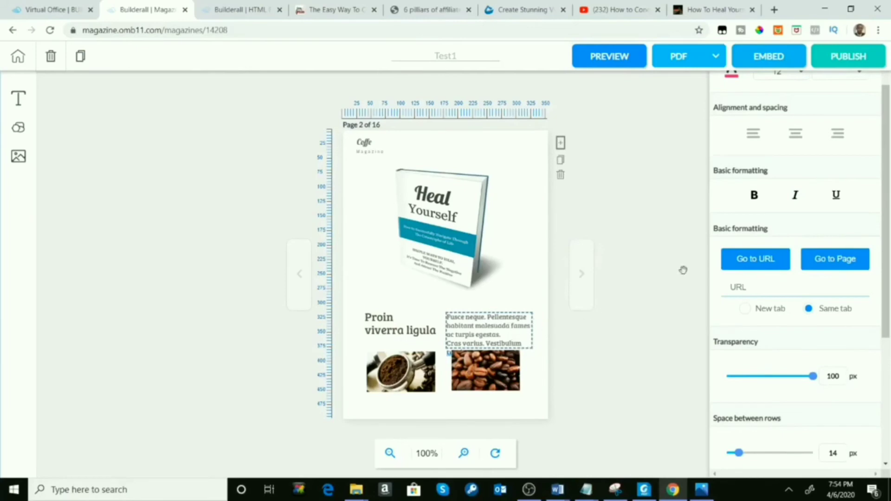
- Toggle bold, italic and underline formatting on the paragraph beside the Proin viverra ligula heading, and leave the text box
click(754, 196)
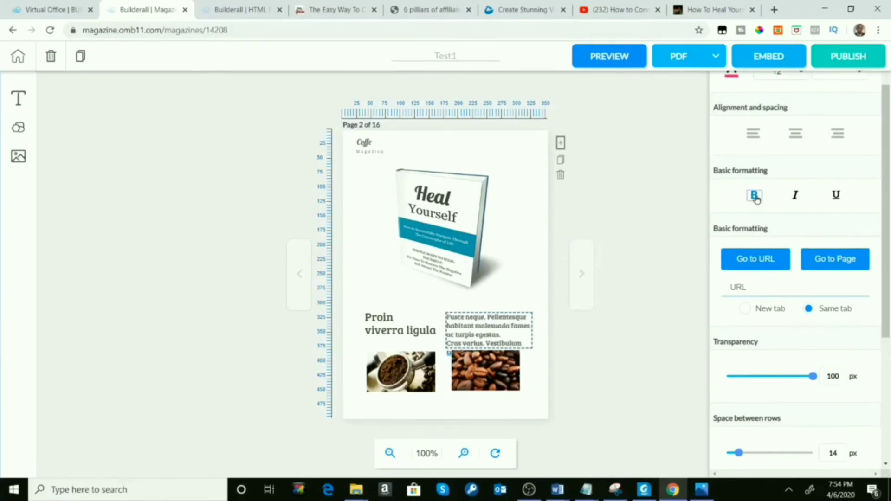
click(794, 195)
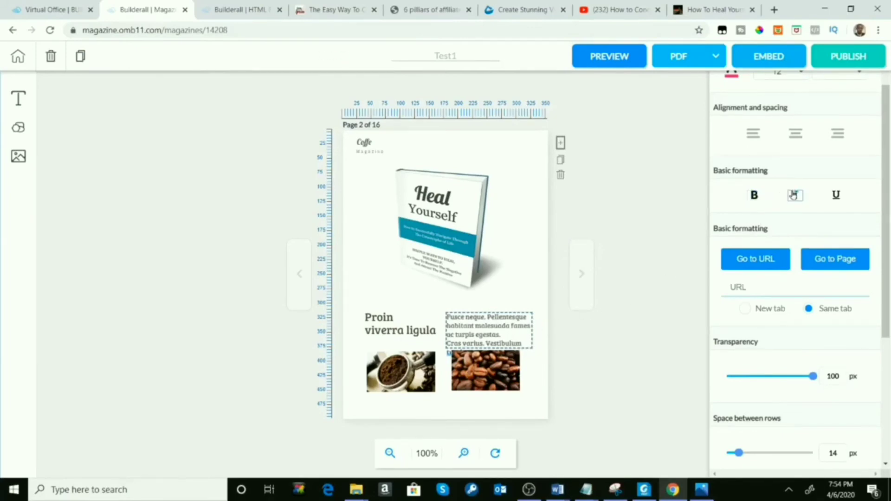
click(836, 197)
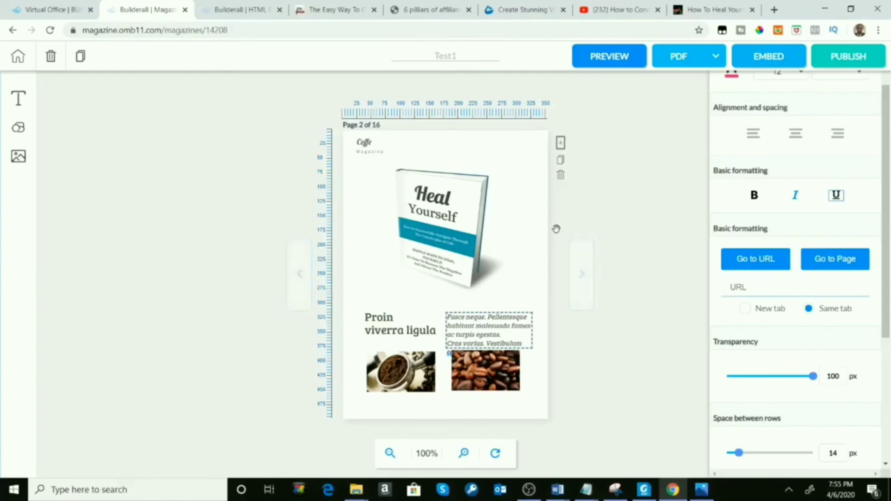
click(478, 200)
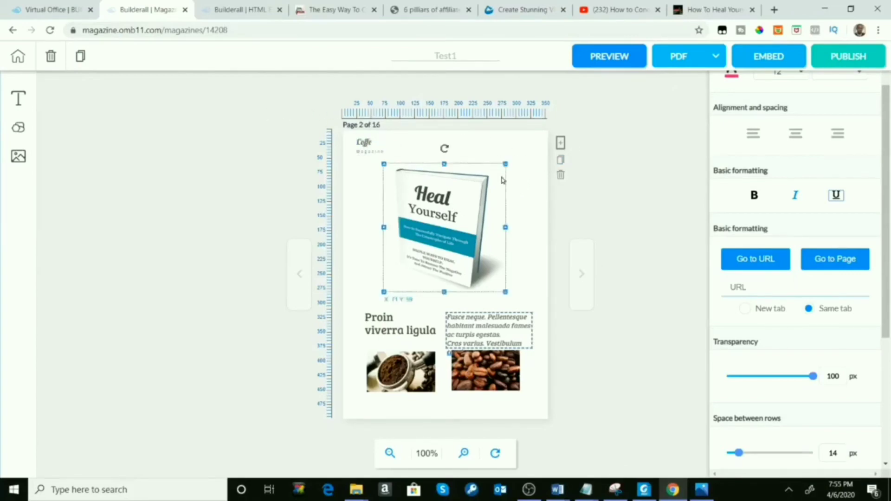
- Go to the table of contents on page 3, view the How To Heal Yourself article and the blog editor, and return to the magazine
click(580, 275)
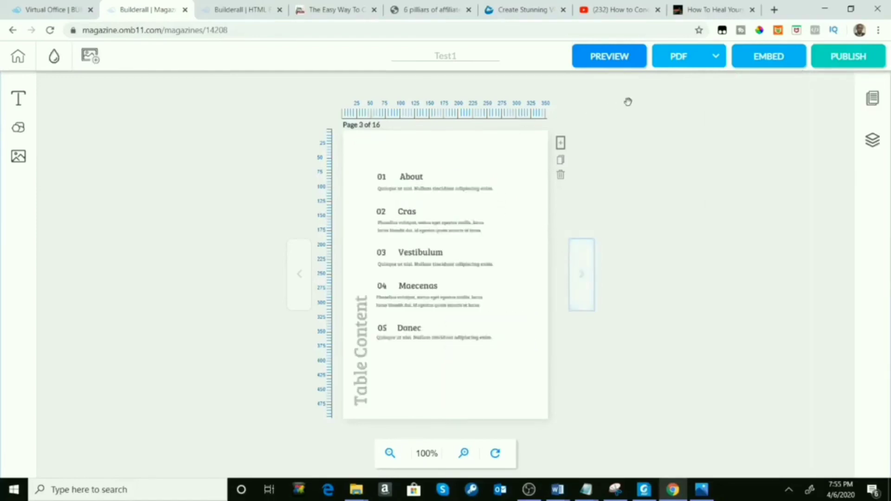
click(713, 10)
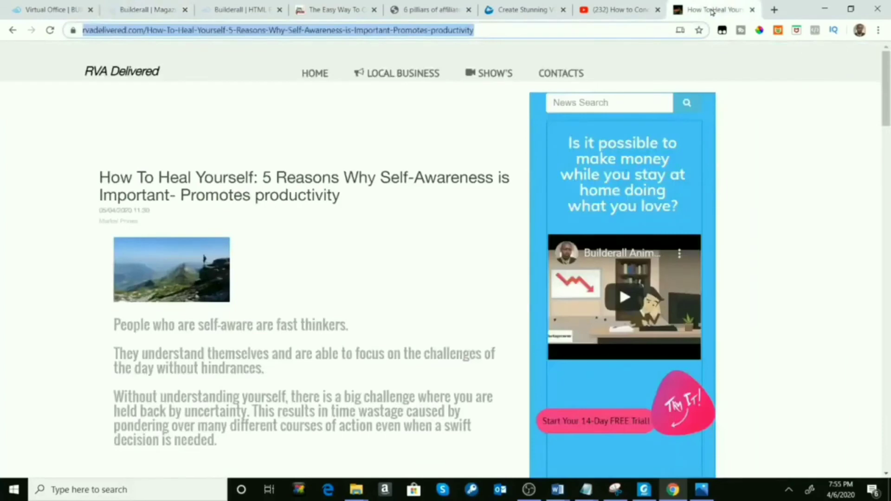
click(216, 10)
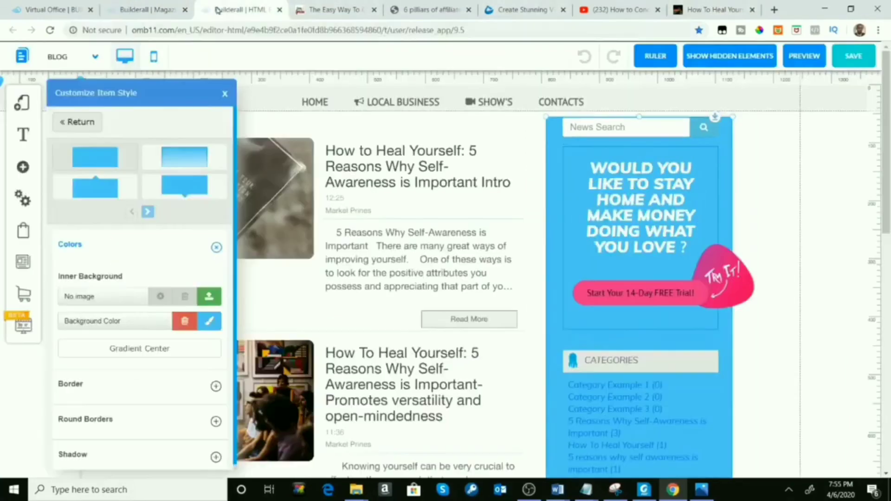
click(162, 13)
click(473, 258)
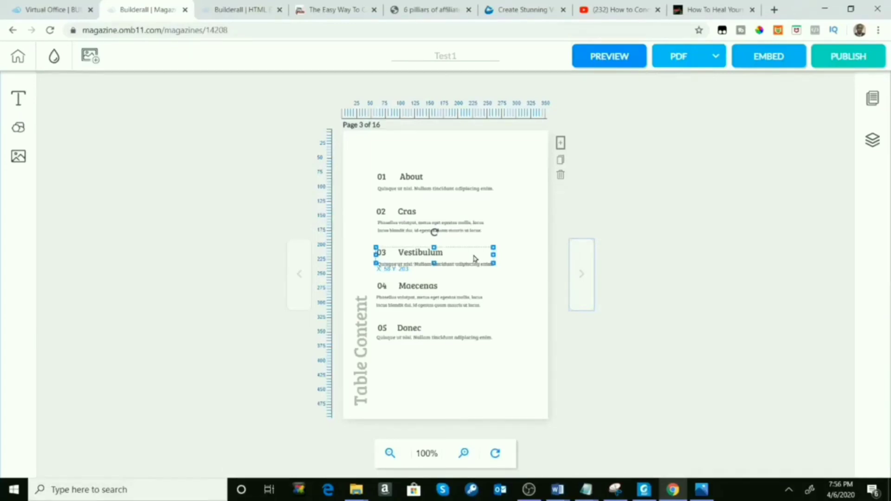
- Go through magazine pages 4 to 8 and examine the template's text and photo layouts
click(588, 294)
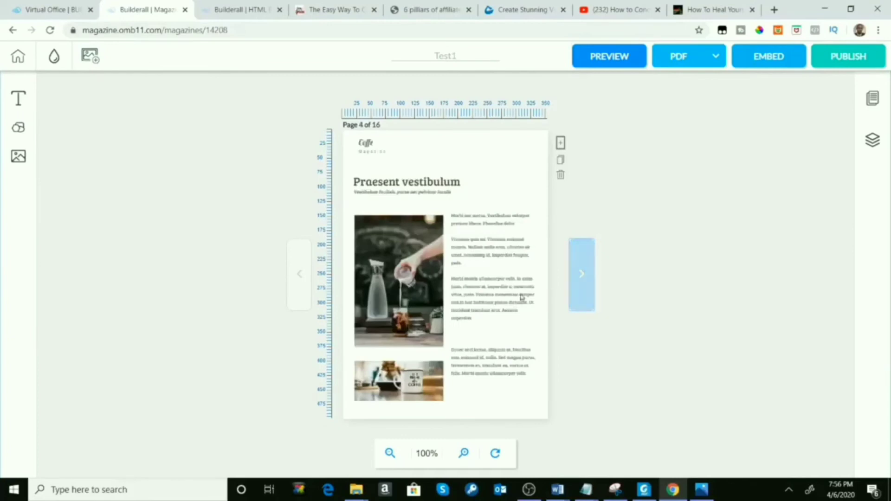
click(522, 297)
click(574, 278)
click(533, 270)
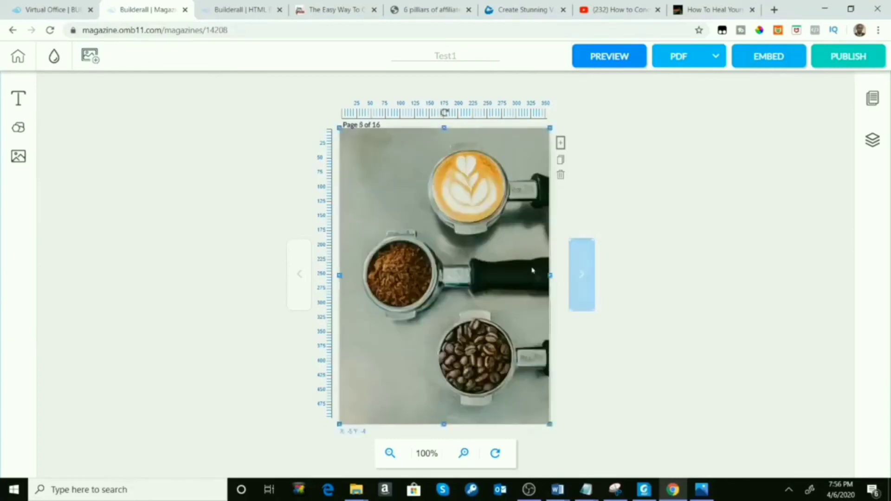
click(579, 266)
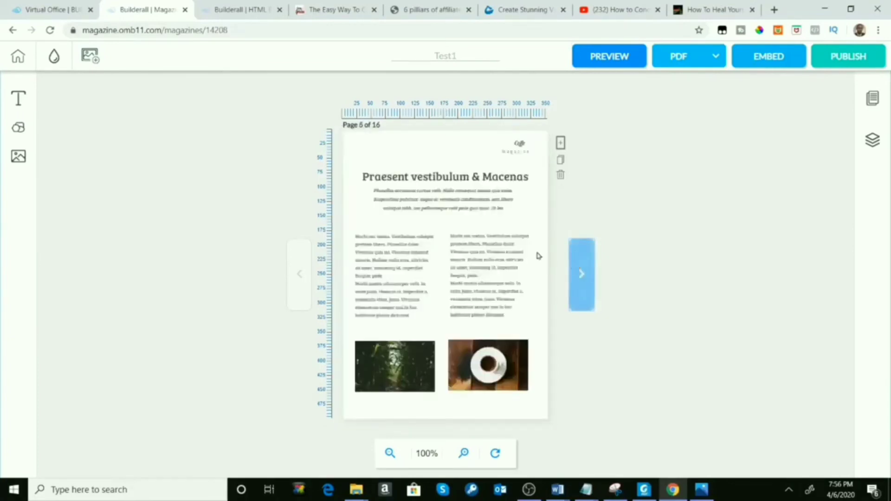
click(467, 205)
click(459, 236)
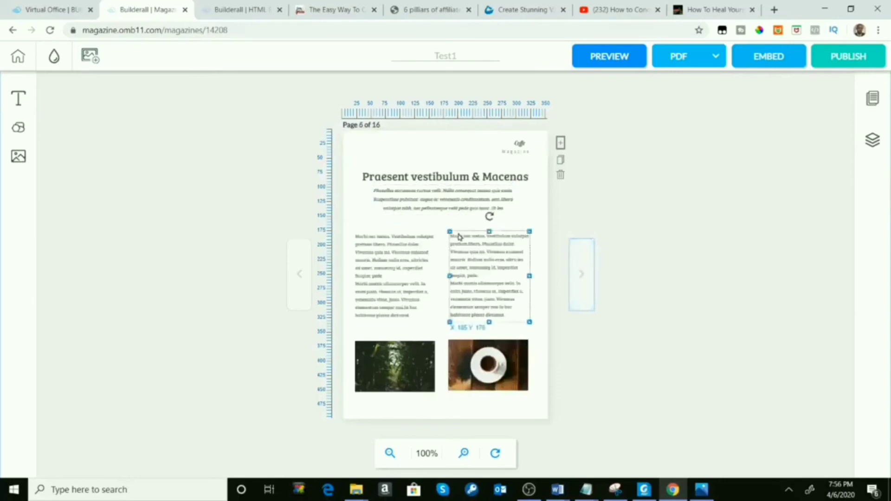
click(558, 268)
click(581, 276)
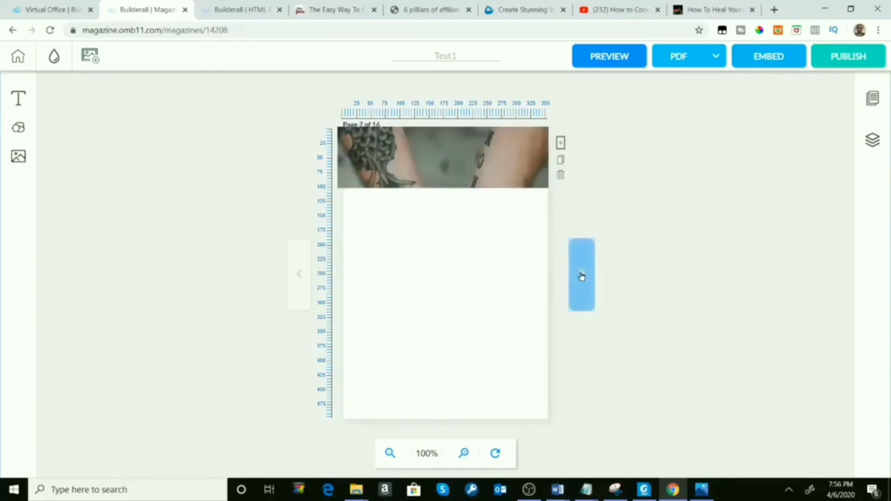
click(507, 265)
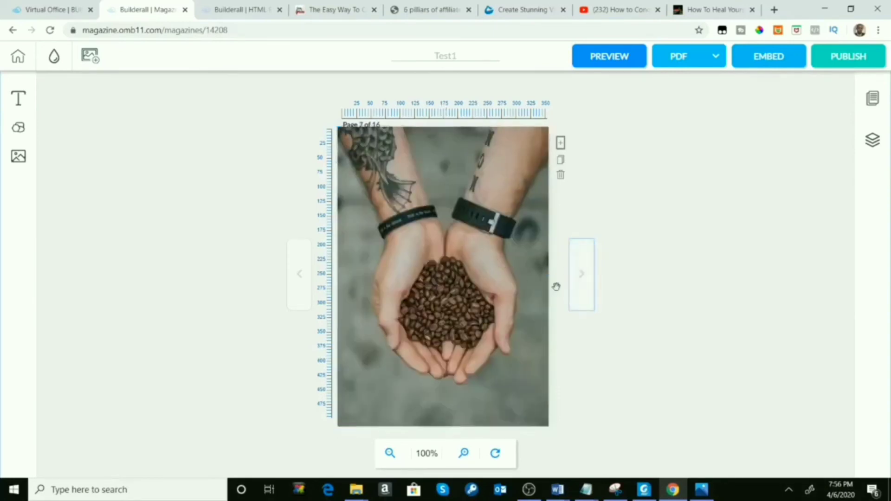
click(575, 280)
click(478, 261)
click(408, 225)
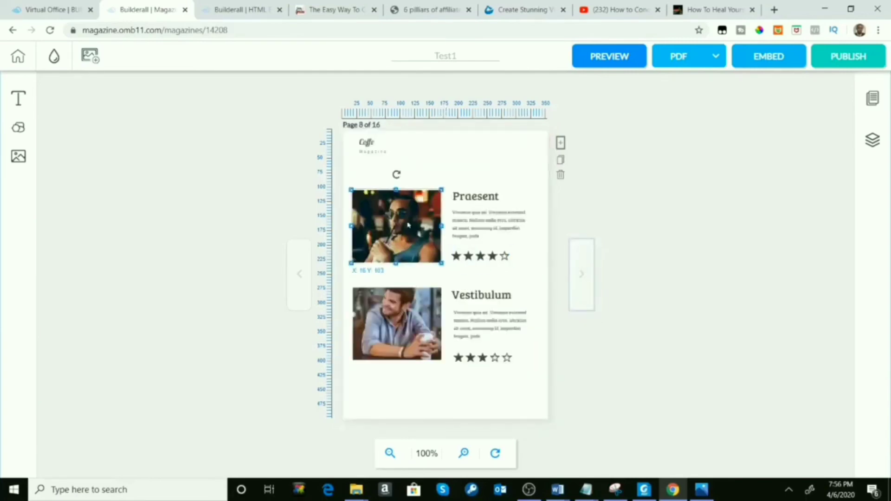
- Duplicate the star rating under Praesent on page 8 and place the copy above the Praesent heading
click(468, 260)
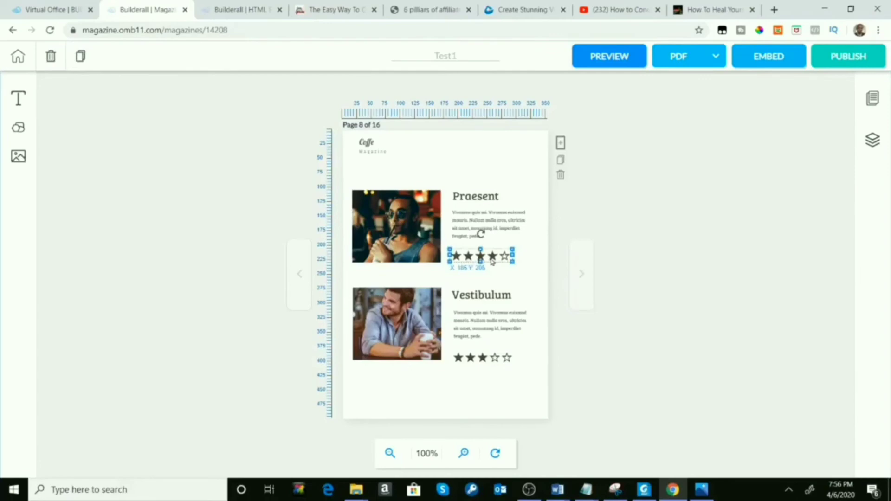
right_click(492, 259)
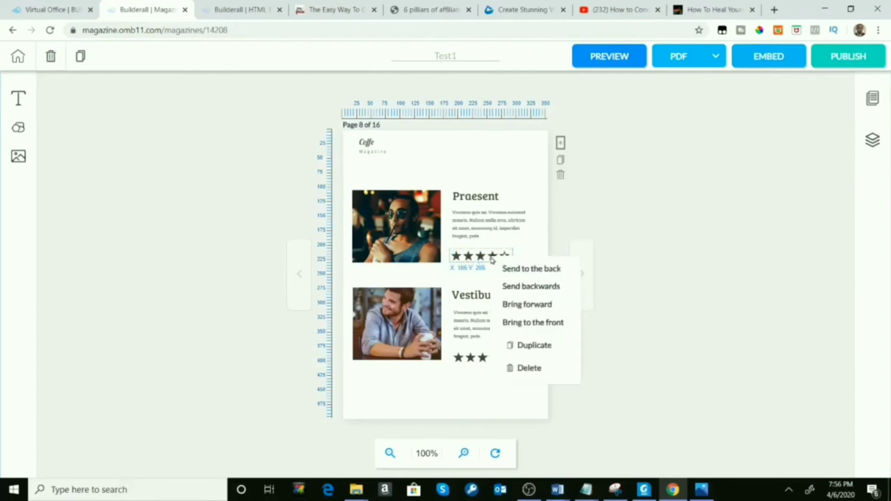
click(523, 346)
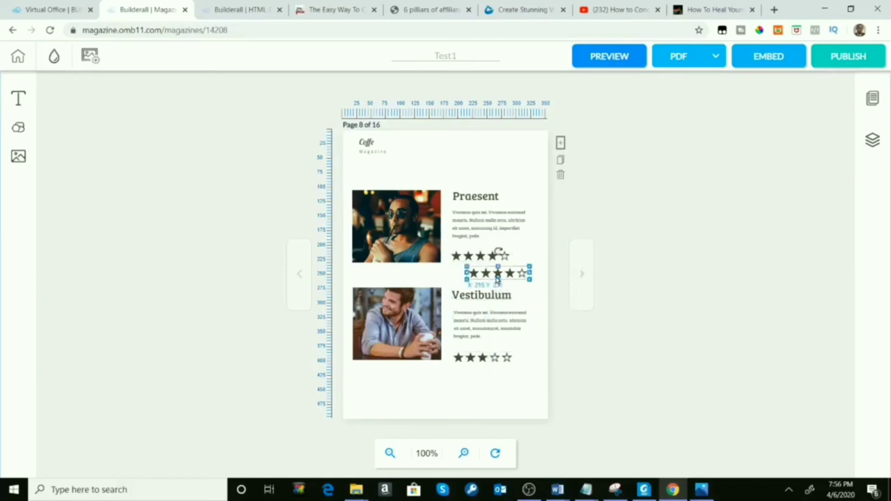
drag(494, 268, 477, 150)
click(468, 197)
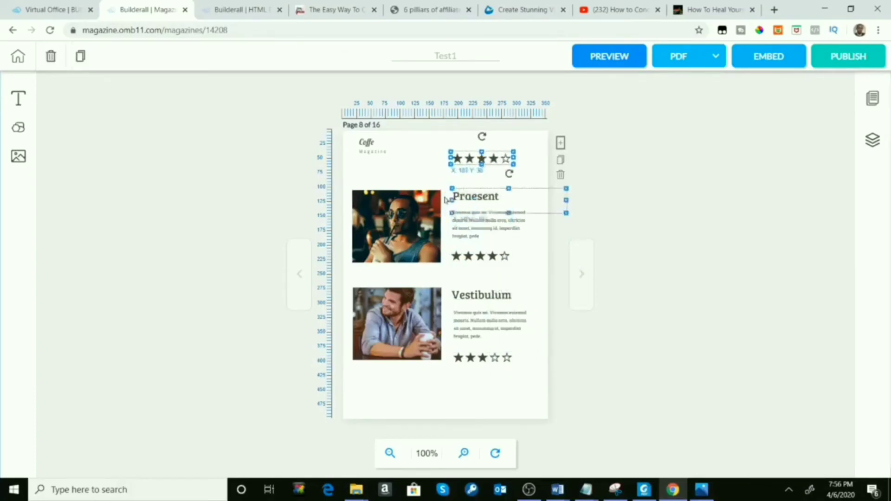
- Duplicate the photo of the man with sunglasses on page 8 and move the copy up to the page's upper edge
click(420, 217)
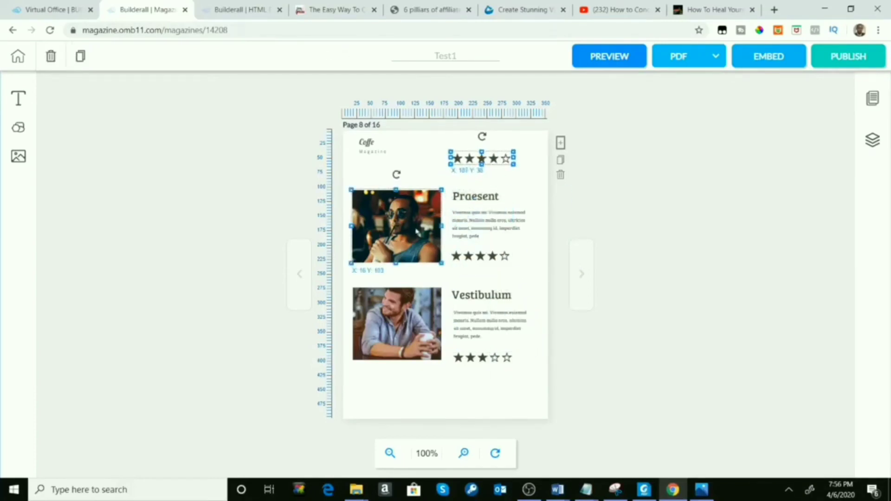
right_click(418, 231)
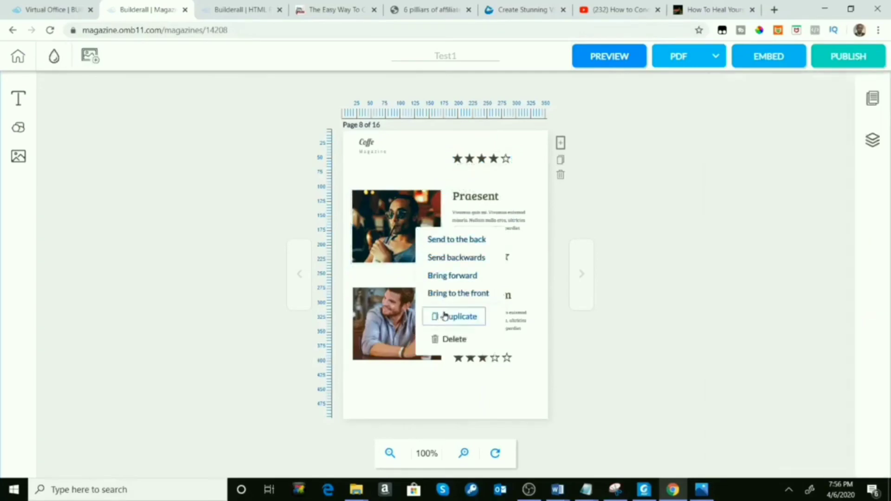
click(445, 316)
drag(431, 263, 436, 186)
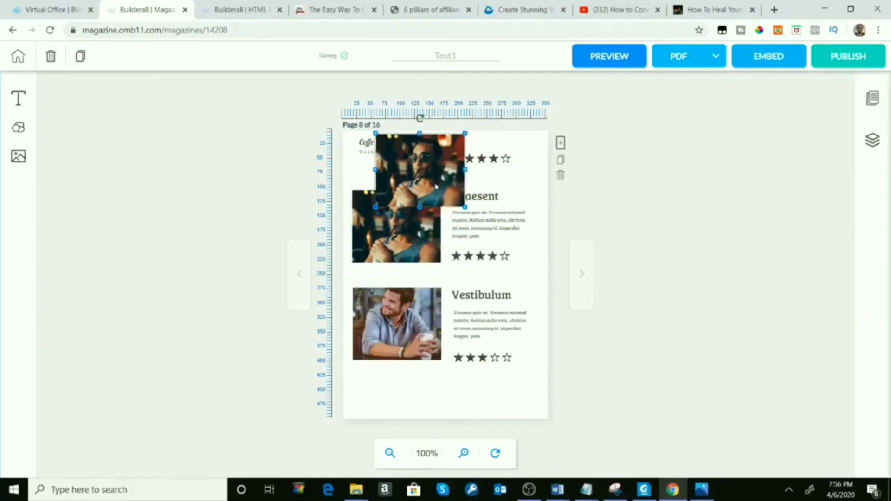
- Move the original sunglasses photo down toward the second portrait and shrink it to about 113 by 87
drag(407, 247, 412, 285)
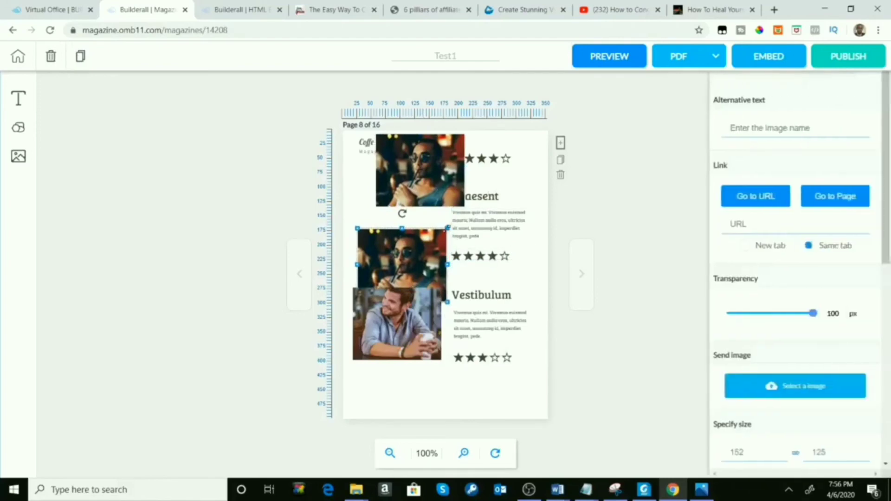
drag(448, 228, 415, 256)
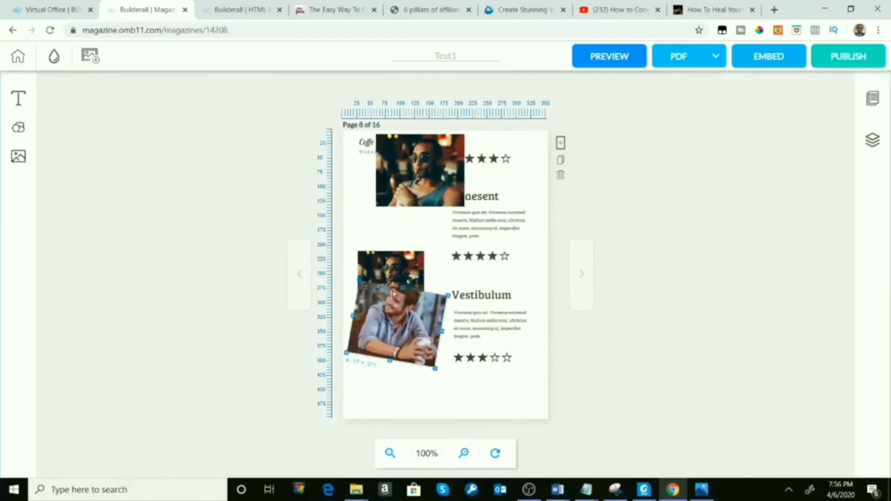
- Tilt the smiling man's photo and the small sunglasses photo clockwise, spacing them one above the other along the page's left side
drag(404, 313, 416, 352)
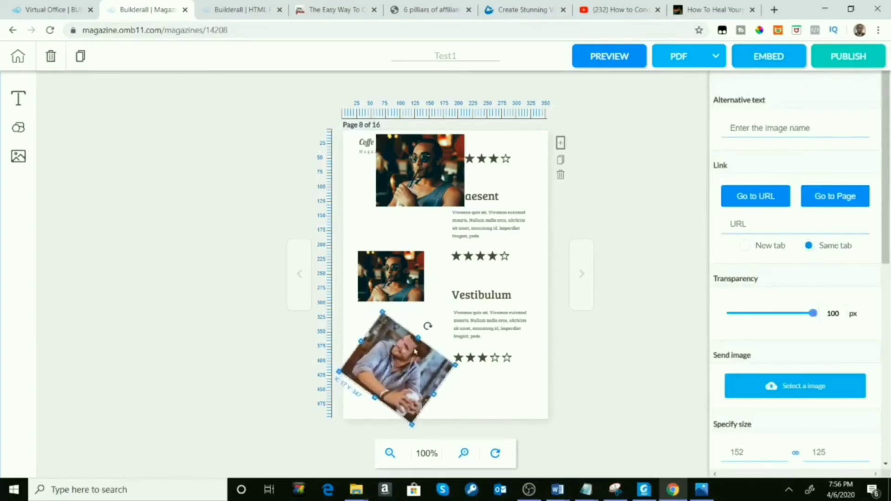
click(403, 277)
drag(404, 278, 404, 262)
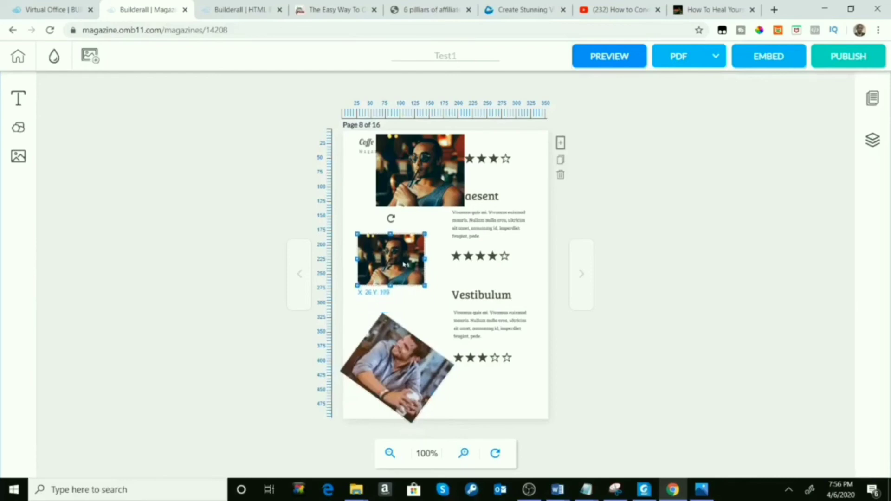
drag(391, 219, 395, 274)
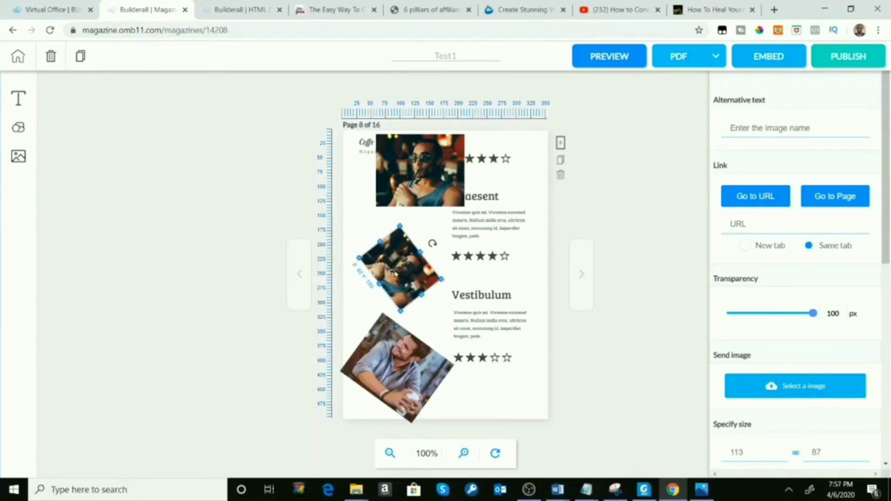
- Move the copied sunglasses photo down and left so it clears the upper star rating and the Praesent heading
click(400, 195)
drag(394, 200, 387, 202)
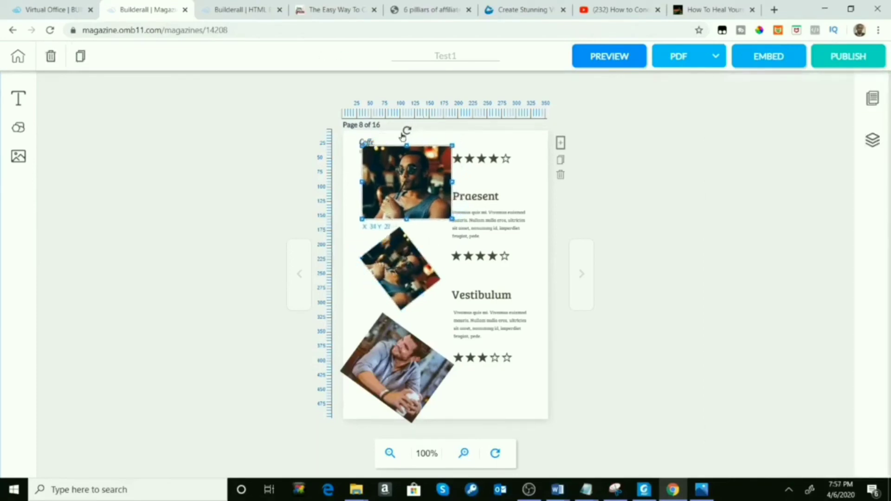
- Tilt the large sunglasses photo clockwise, reduce the small sunglasses photo's tilt, and shift both toward the page's left edge
drag(406, 133, 414, 172)
drag(391, 263, 417, 256)
mouse_move(396, 197)
mouse_down()
mouse_move(386, 211)
mouse_move(384, 204)
mouse_up()
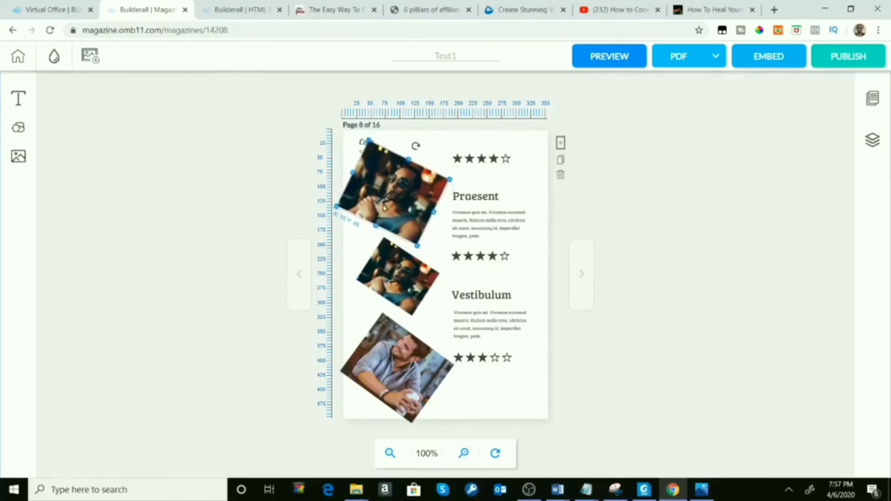
click(380, 277)
drag(380, 277, 374, 277)
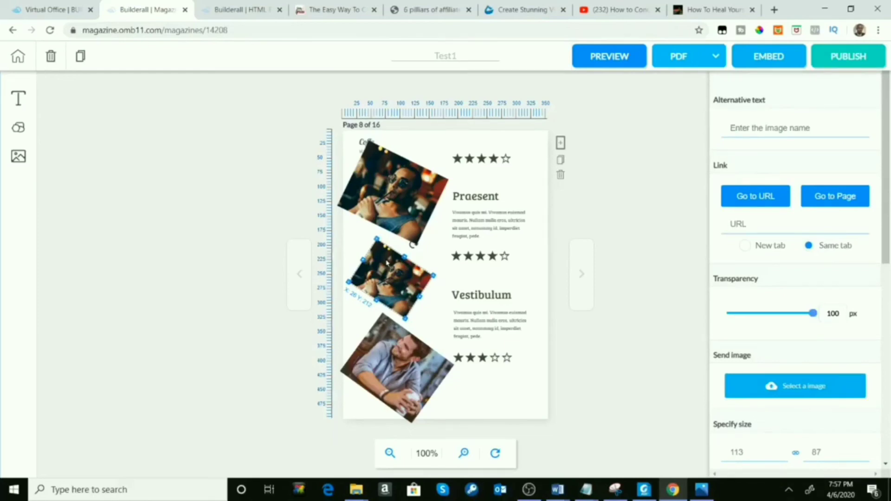
- Move the middle star rating right and tilt it counterclockwise, and shift the Praesent paragraph down and left beside the photos
click(492, 259)
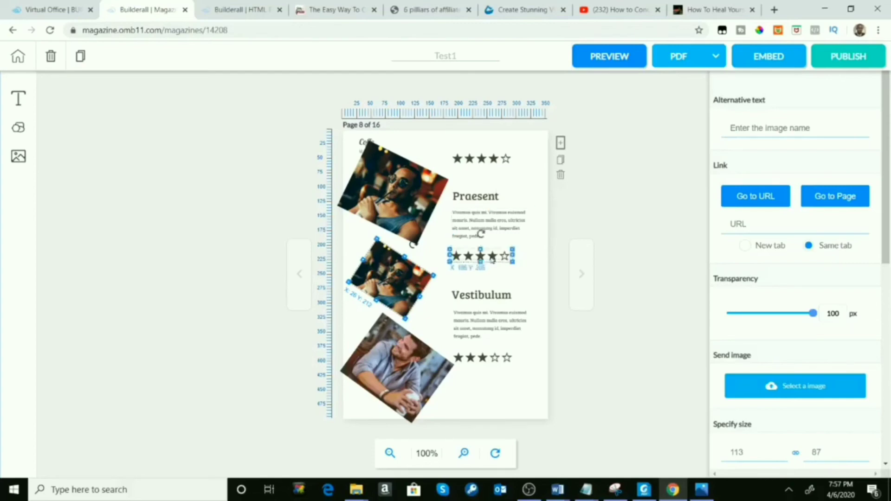
drag(492, 260, 511, 261)
click(477, 209)
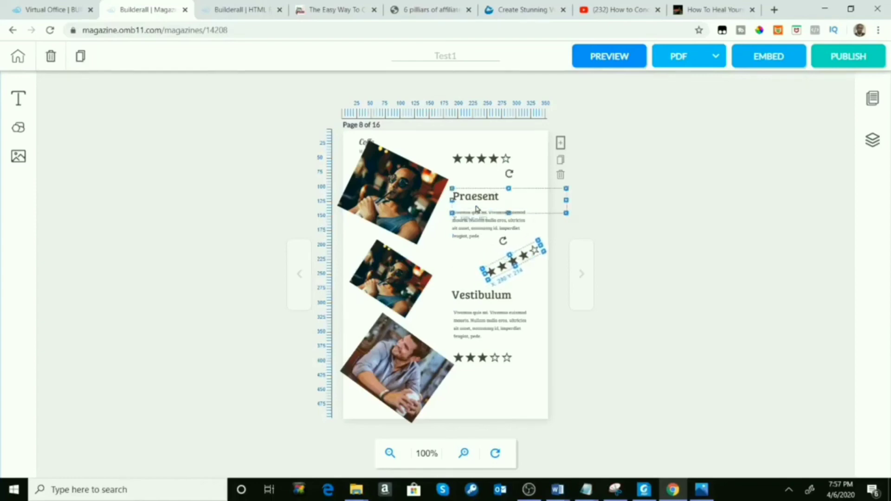
drag(477, 210, 462, 280)
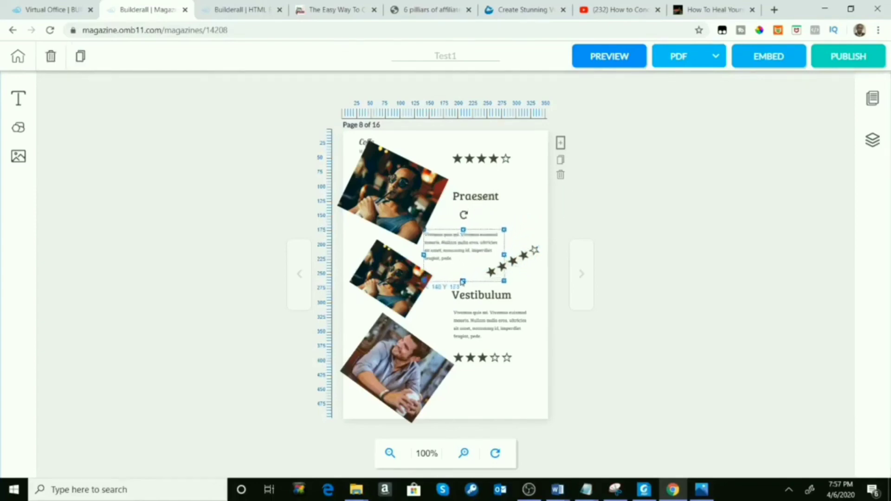
click(481, 297)
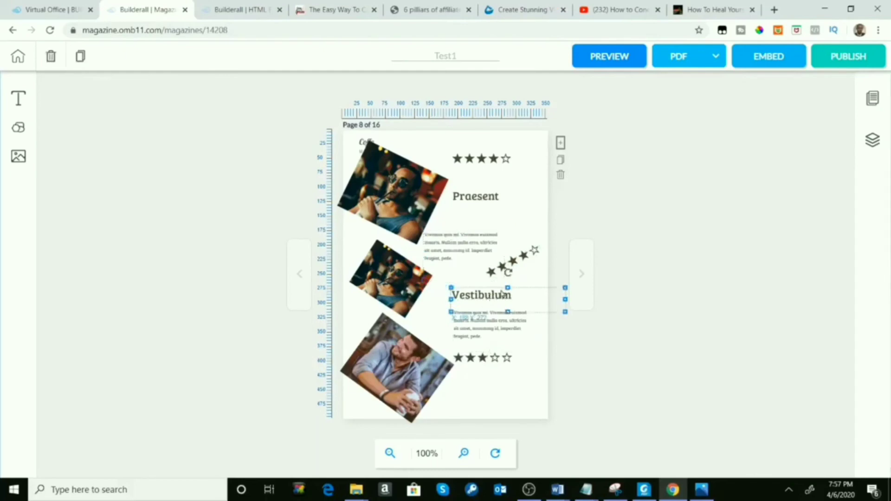
drag(506, 275, 507, 273)
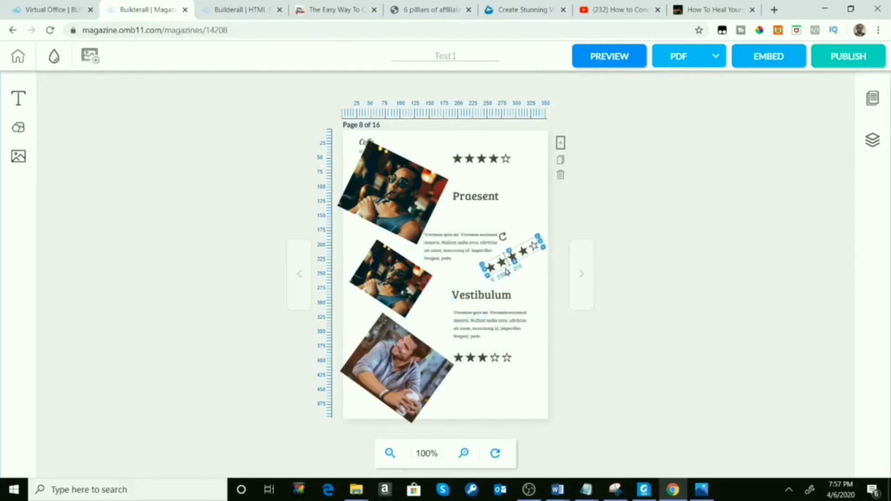
- Tilt the paragraph below the Vestibulum heading counterclockwise so that its lines slope upward to the right
click(494, 316)
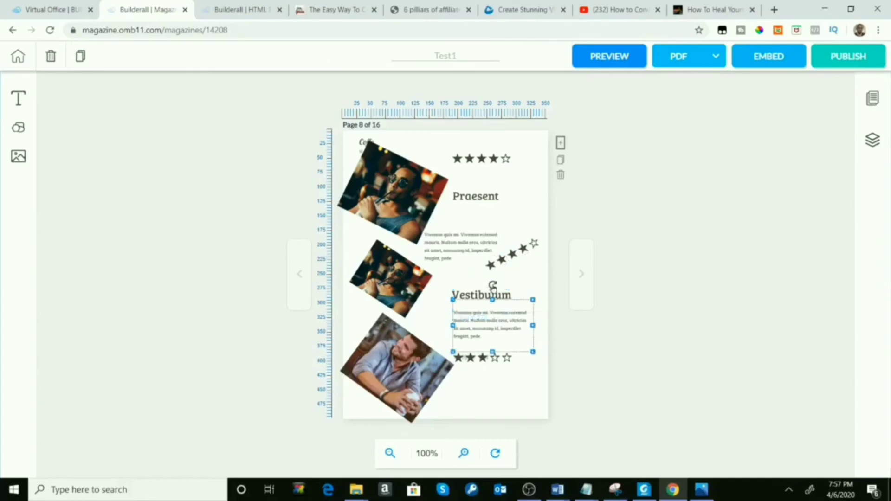
drag(493, 285, 479, 287)
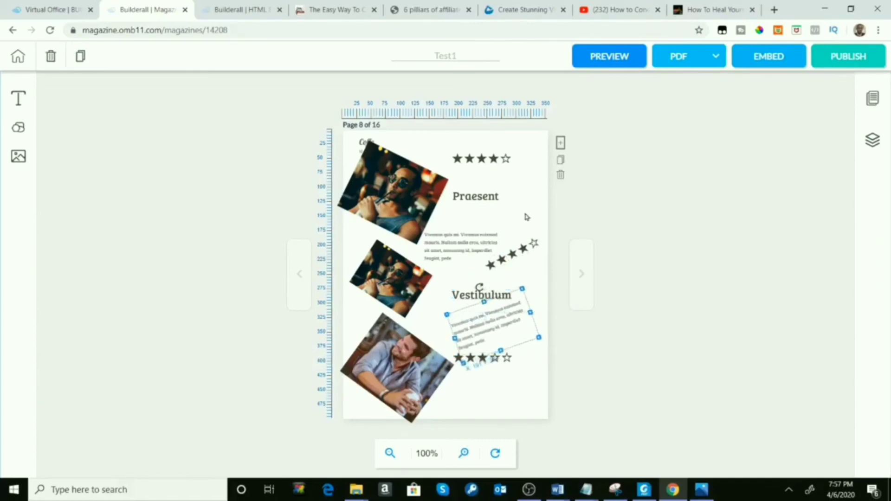
click(528, 157)
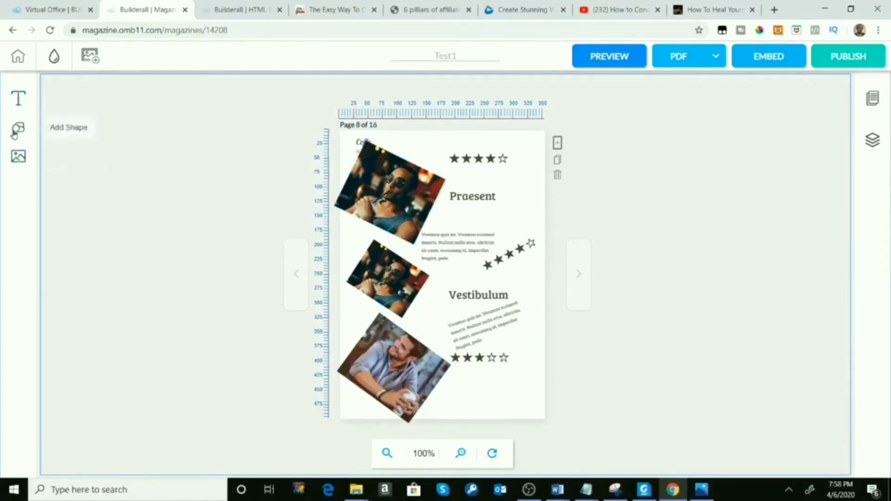
- Add a new image placeholder to page 8
click(18, 156)
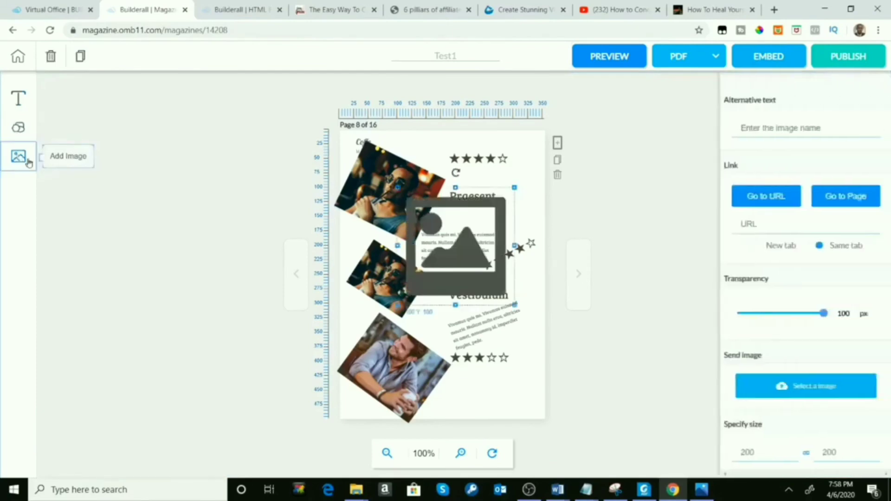